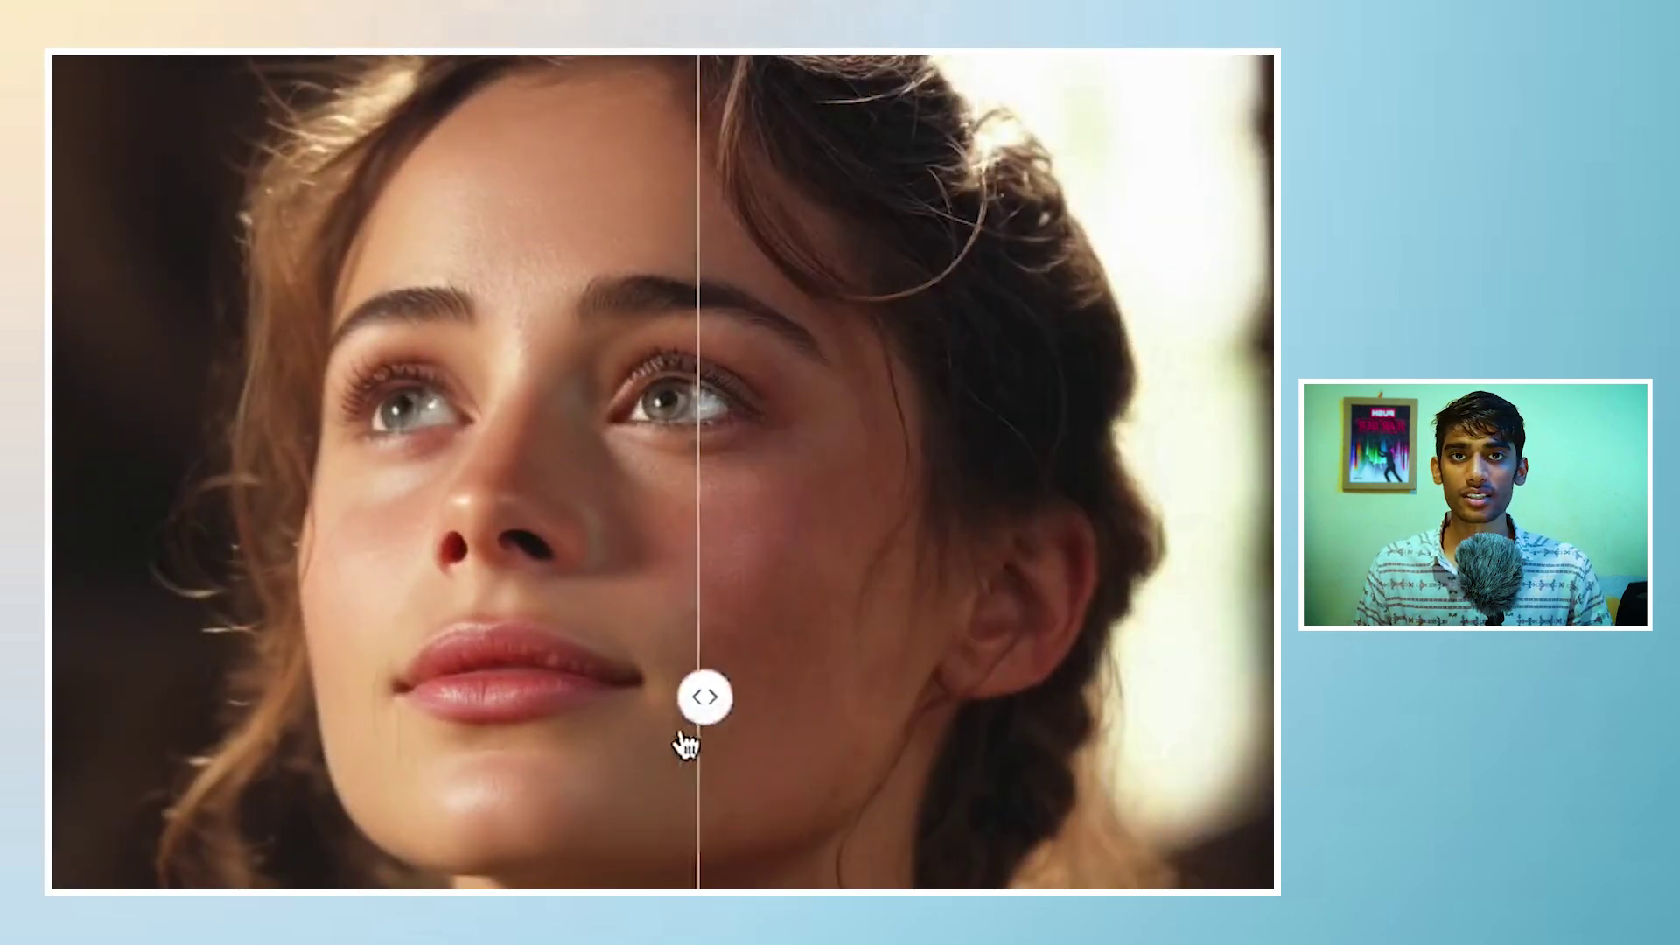
Slide the before/after divider across the portrait, warrior, forest and old man samples.
left_click_drag(685, 744, 143, 750)
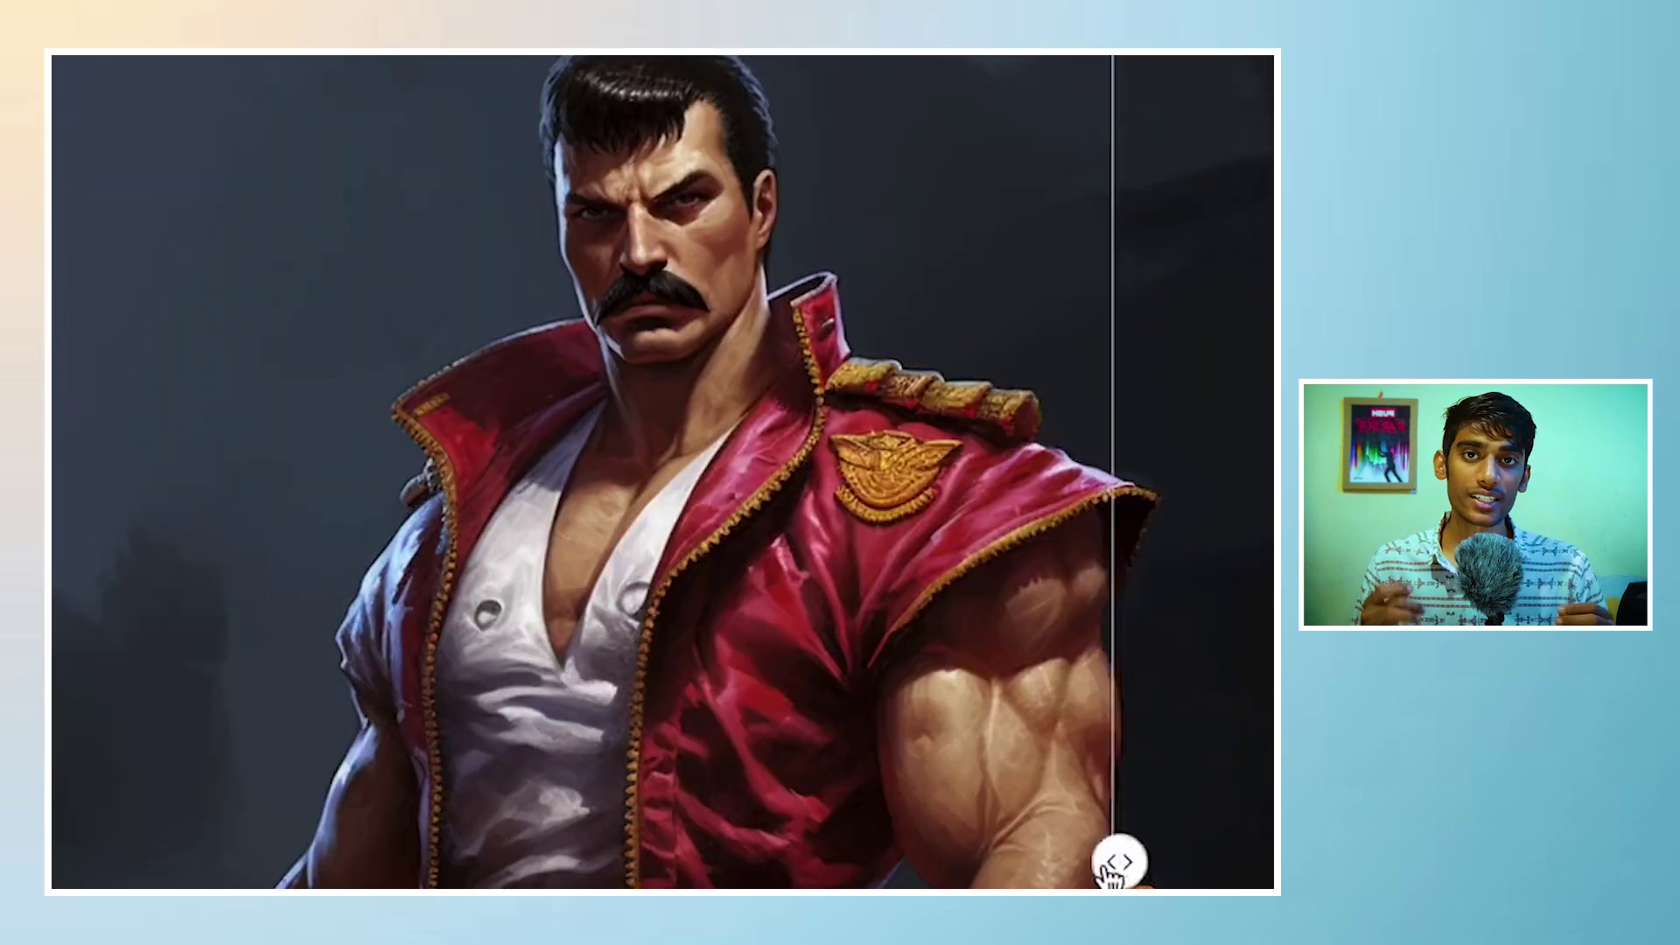
left_click_drag(1117, 859, 696, 862)
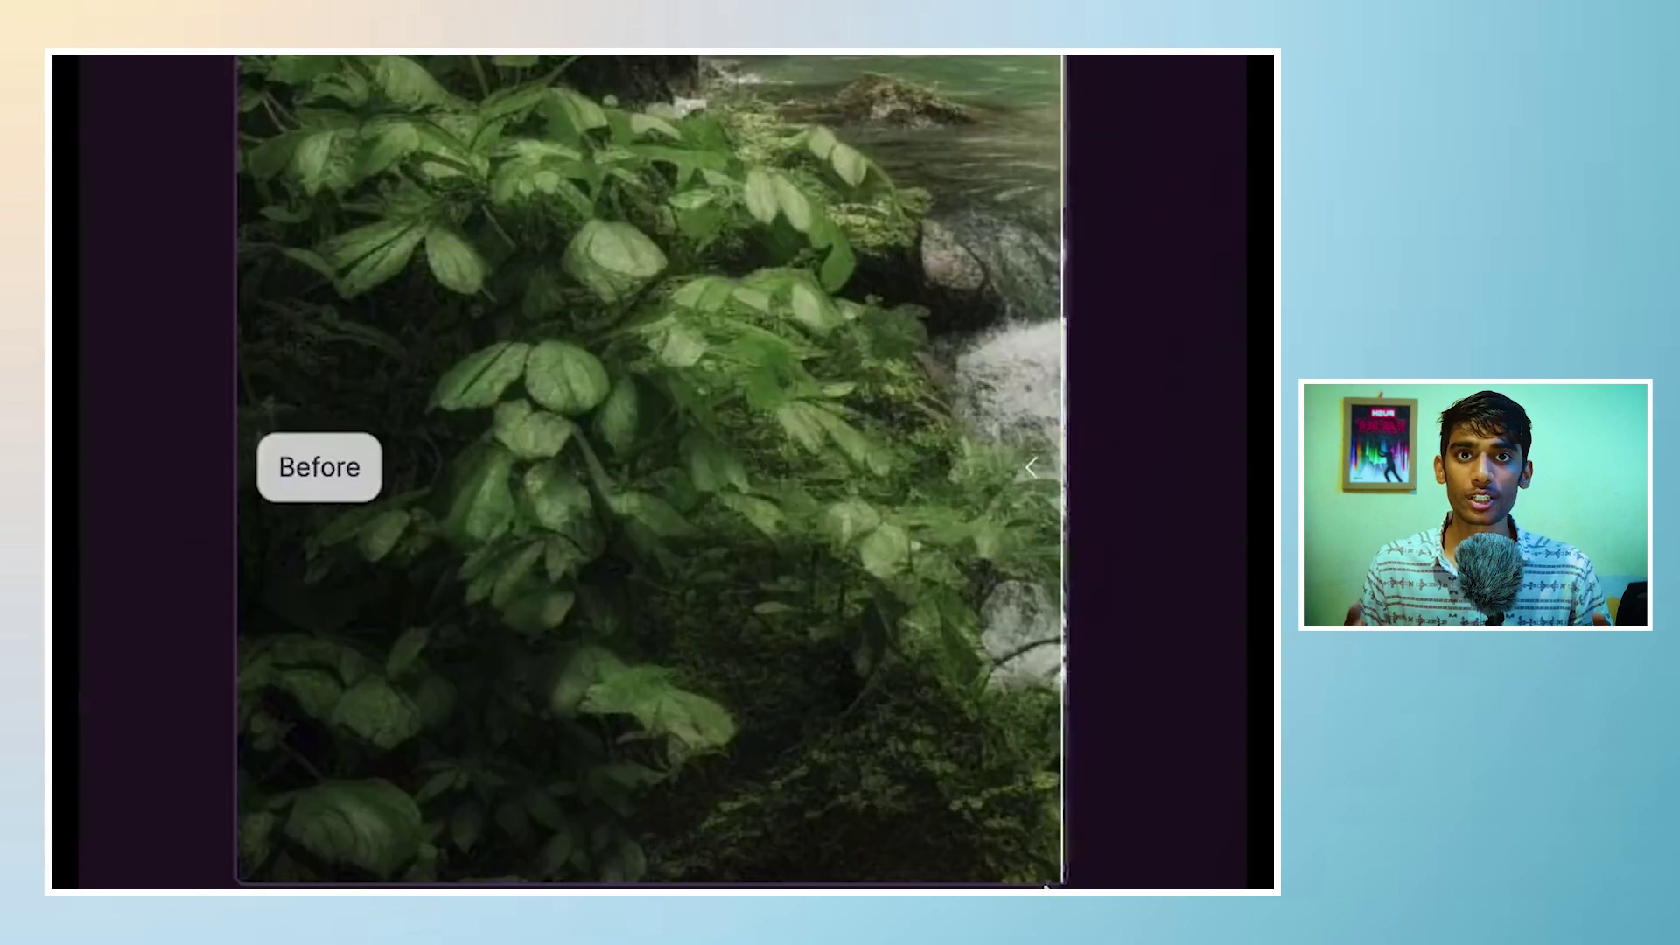
left_click_drag(1083, 882, 916, 879)
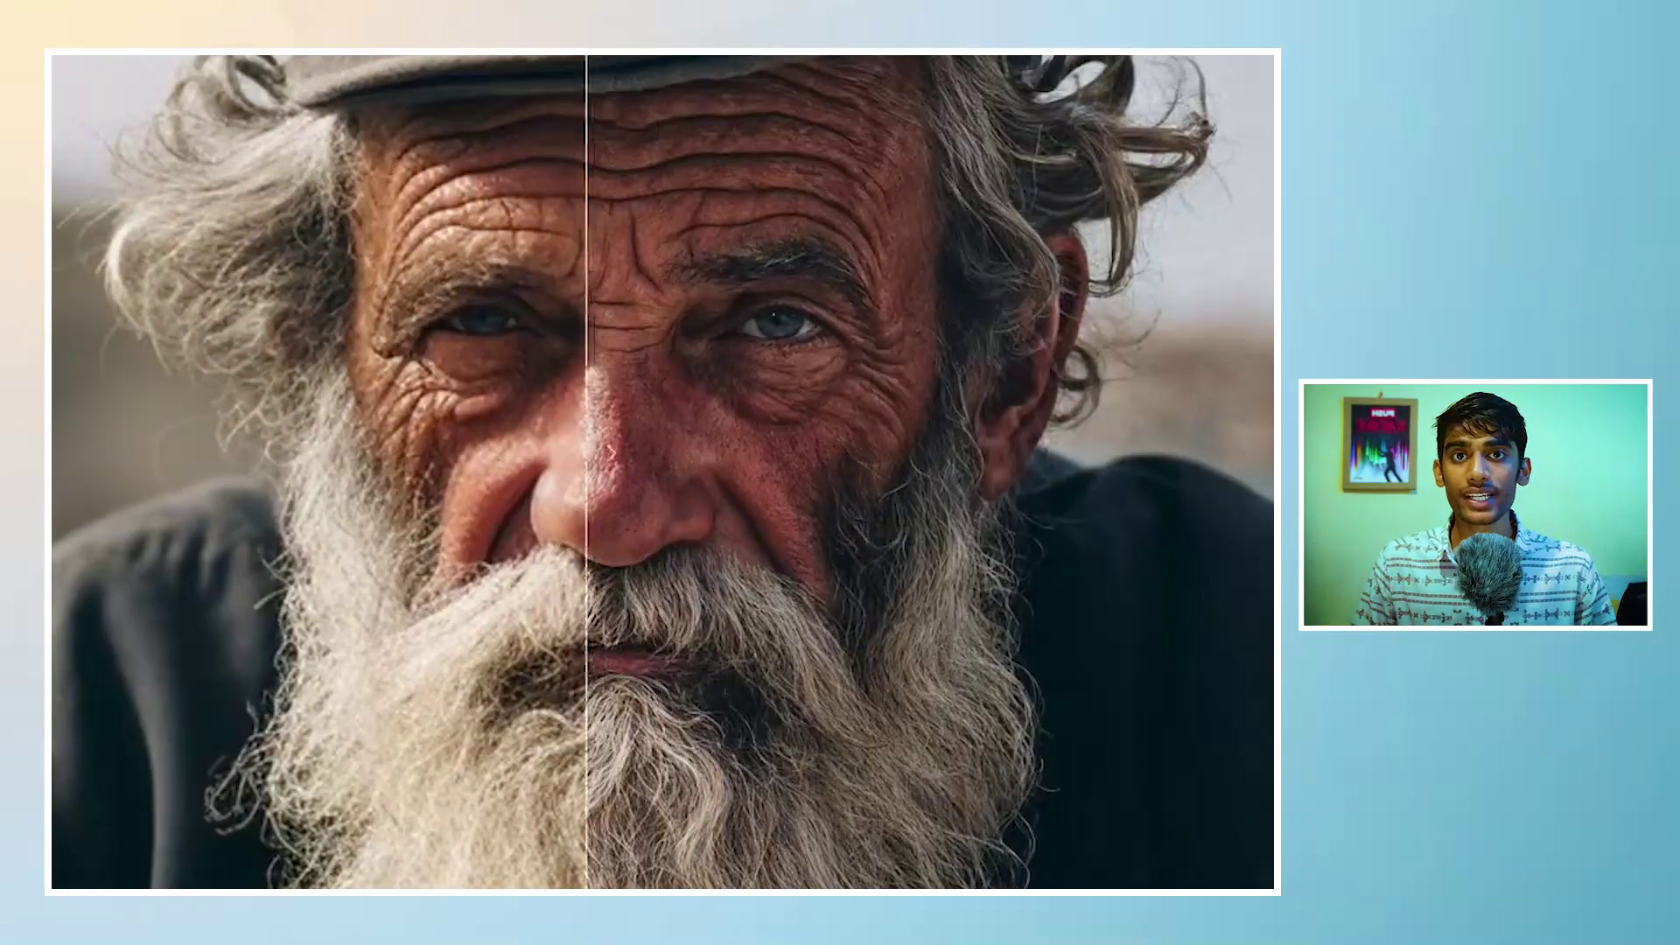
left_click_drag(610, 450, 54, 490)
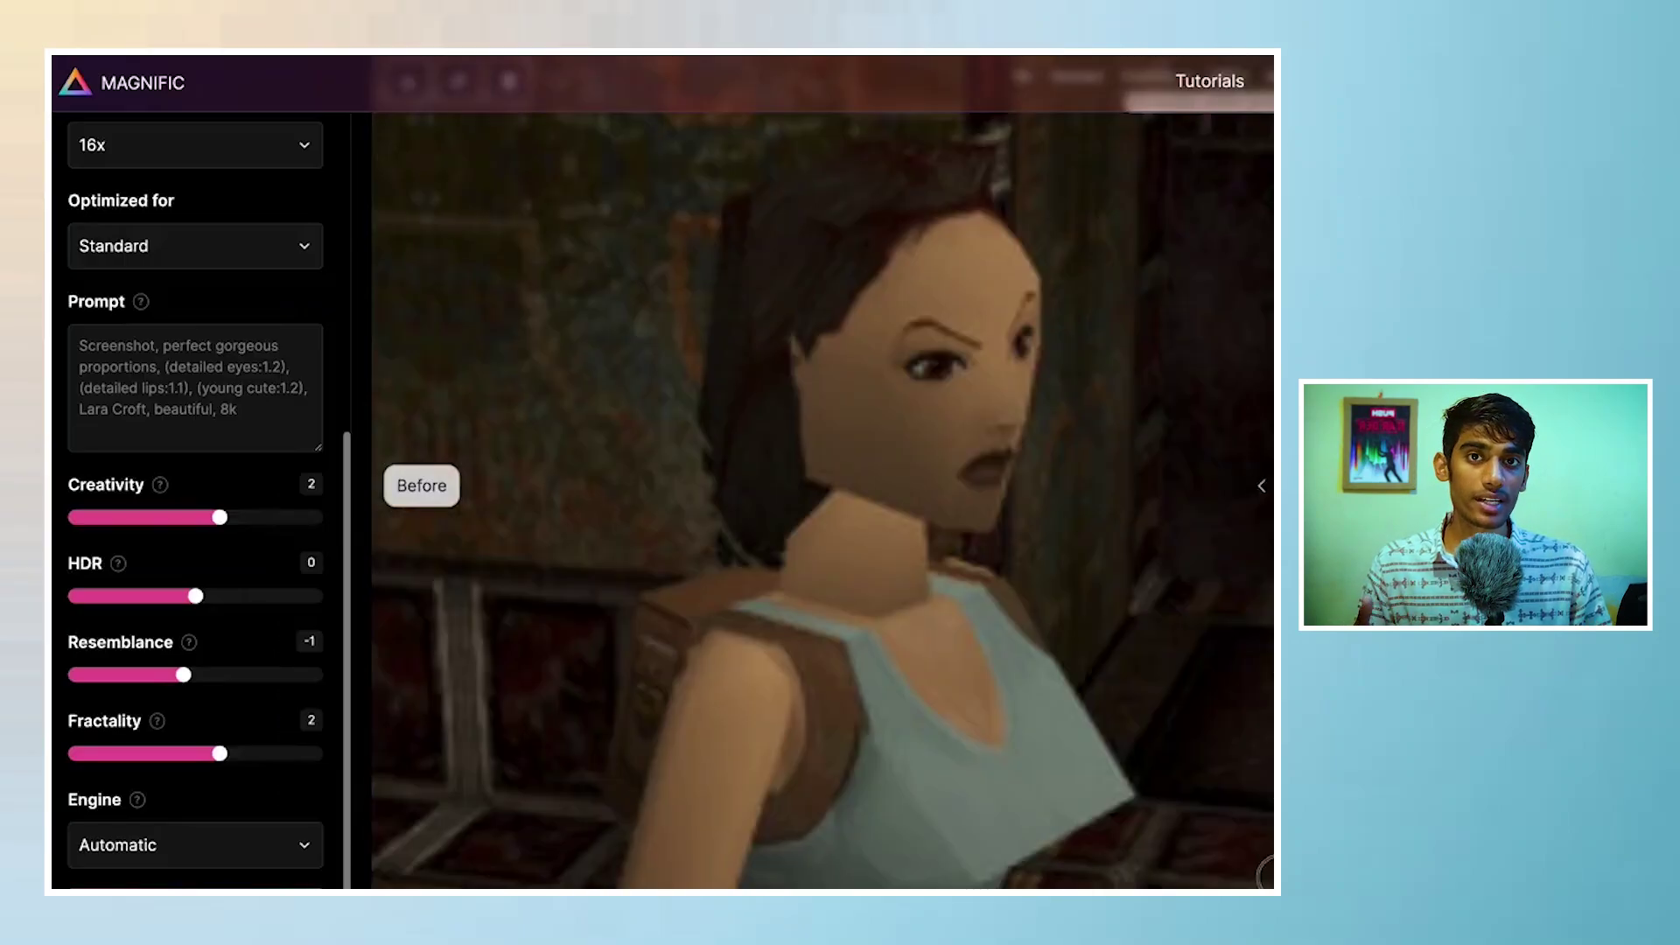
Compare the low-poly game character's original and upscaled versions, revealing the detailed torso.
left_click_drag(1260, 866, 686, 866)
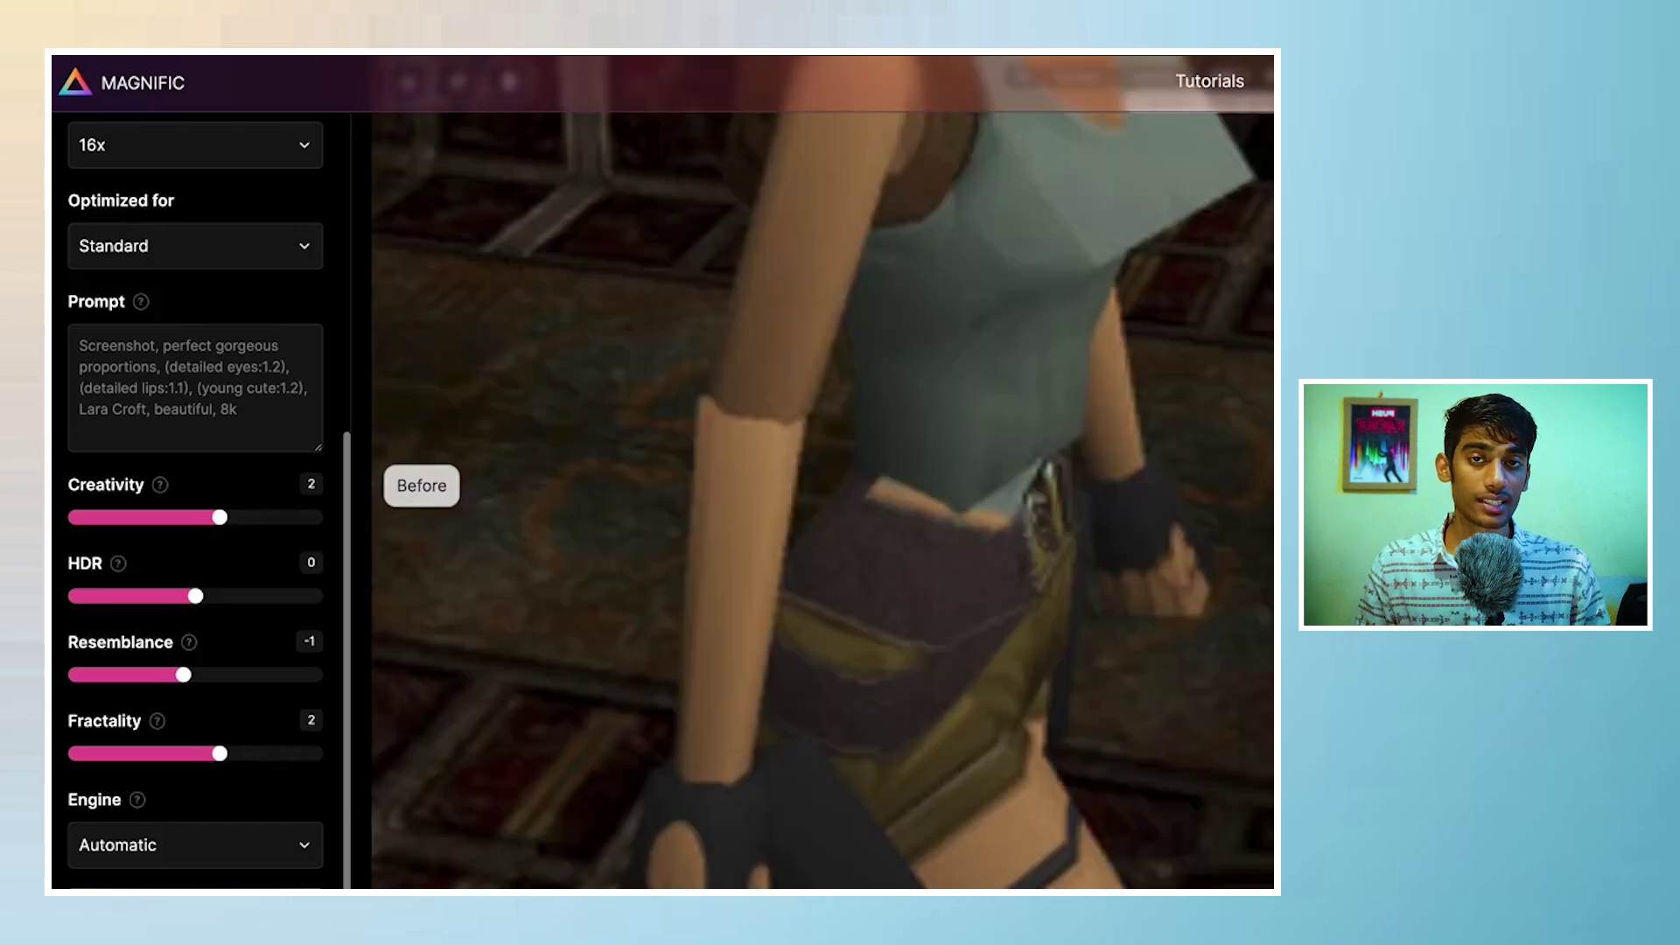
left_click_drag(1259, 866, 881, 837)
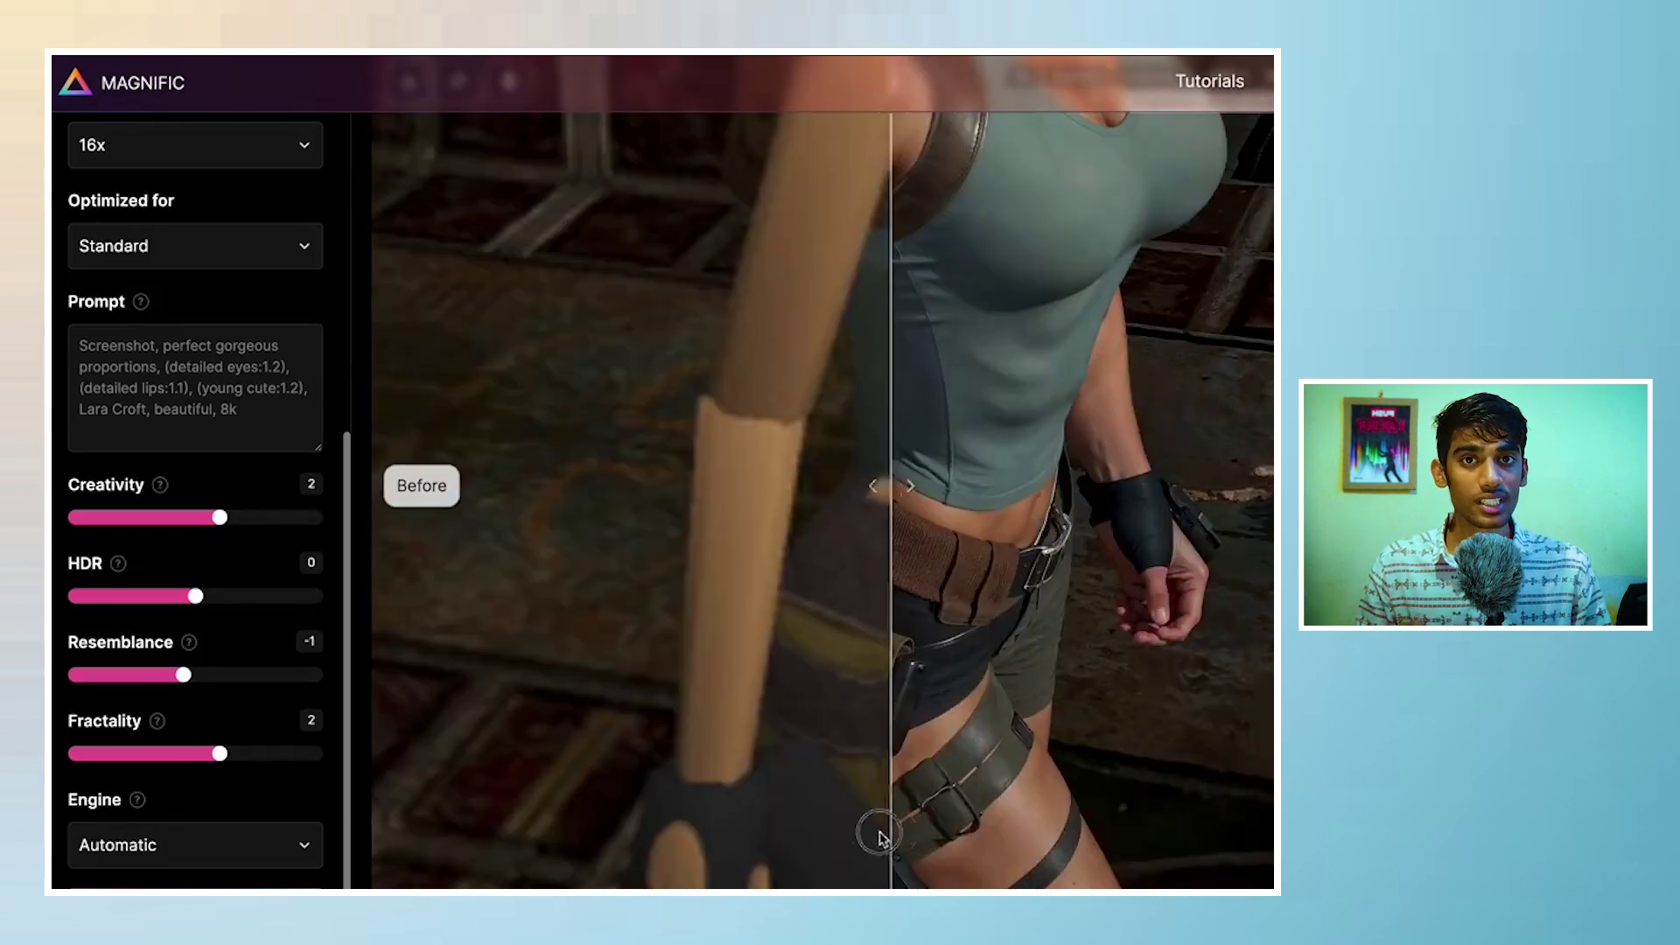
left_click_drag(759, 829, 488, 825)
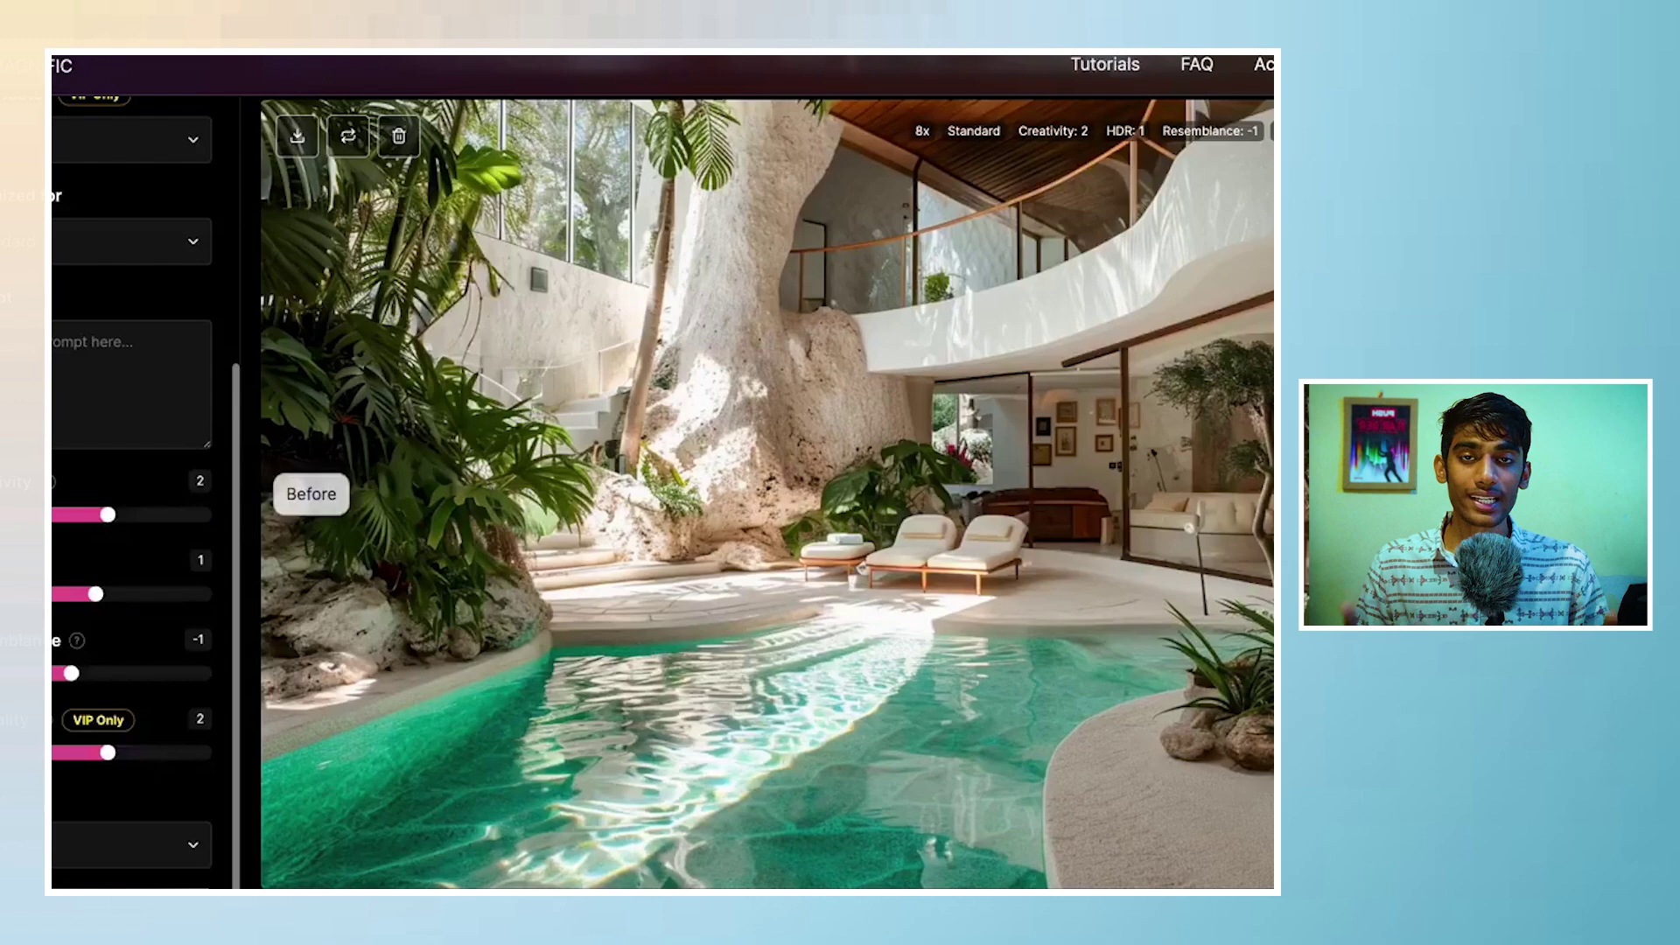
Reveal the fully upscaled indoor pool scene and the upscaled greenhouse image.
left_click_drag(1268, 823, 281, 822)
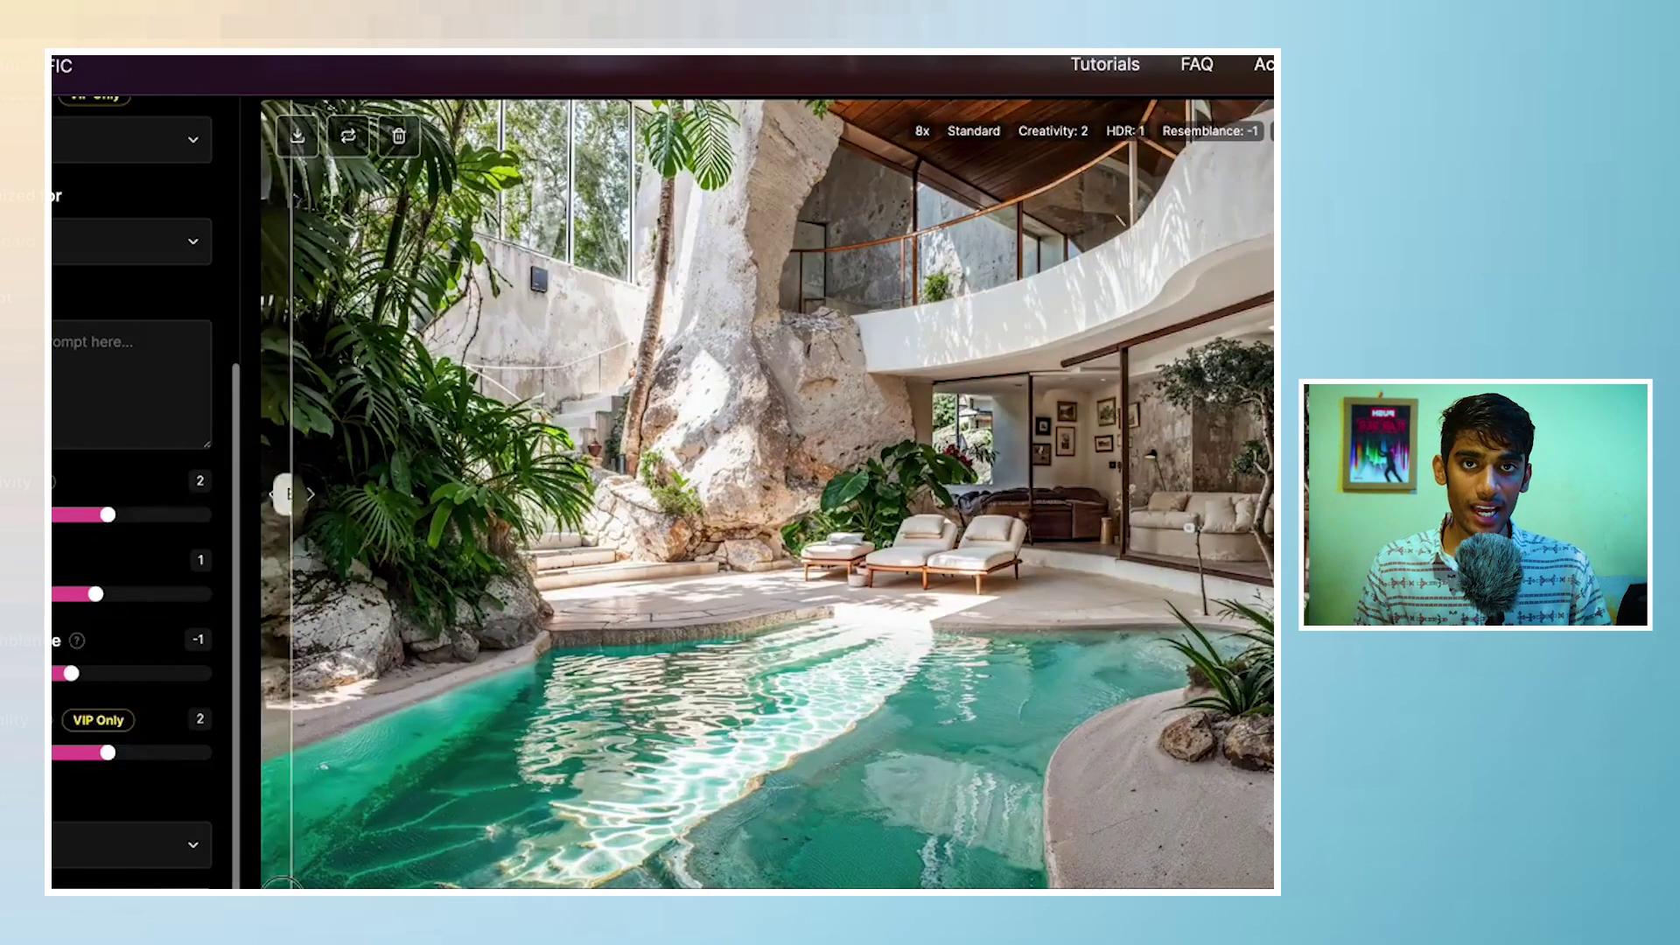
left_click_drag(281, 822, 249, 823)
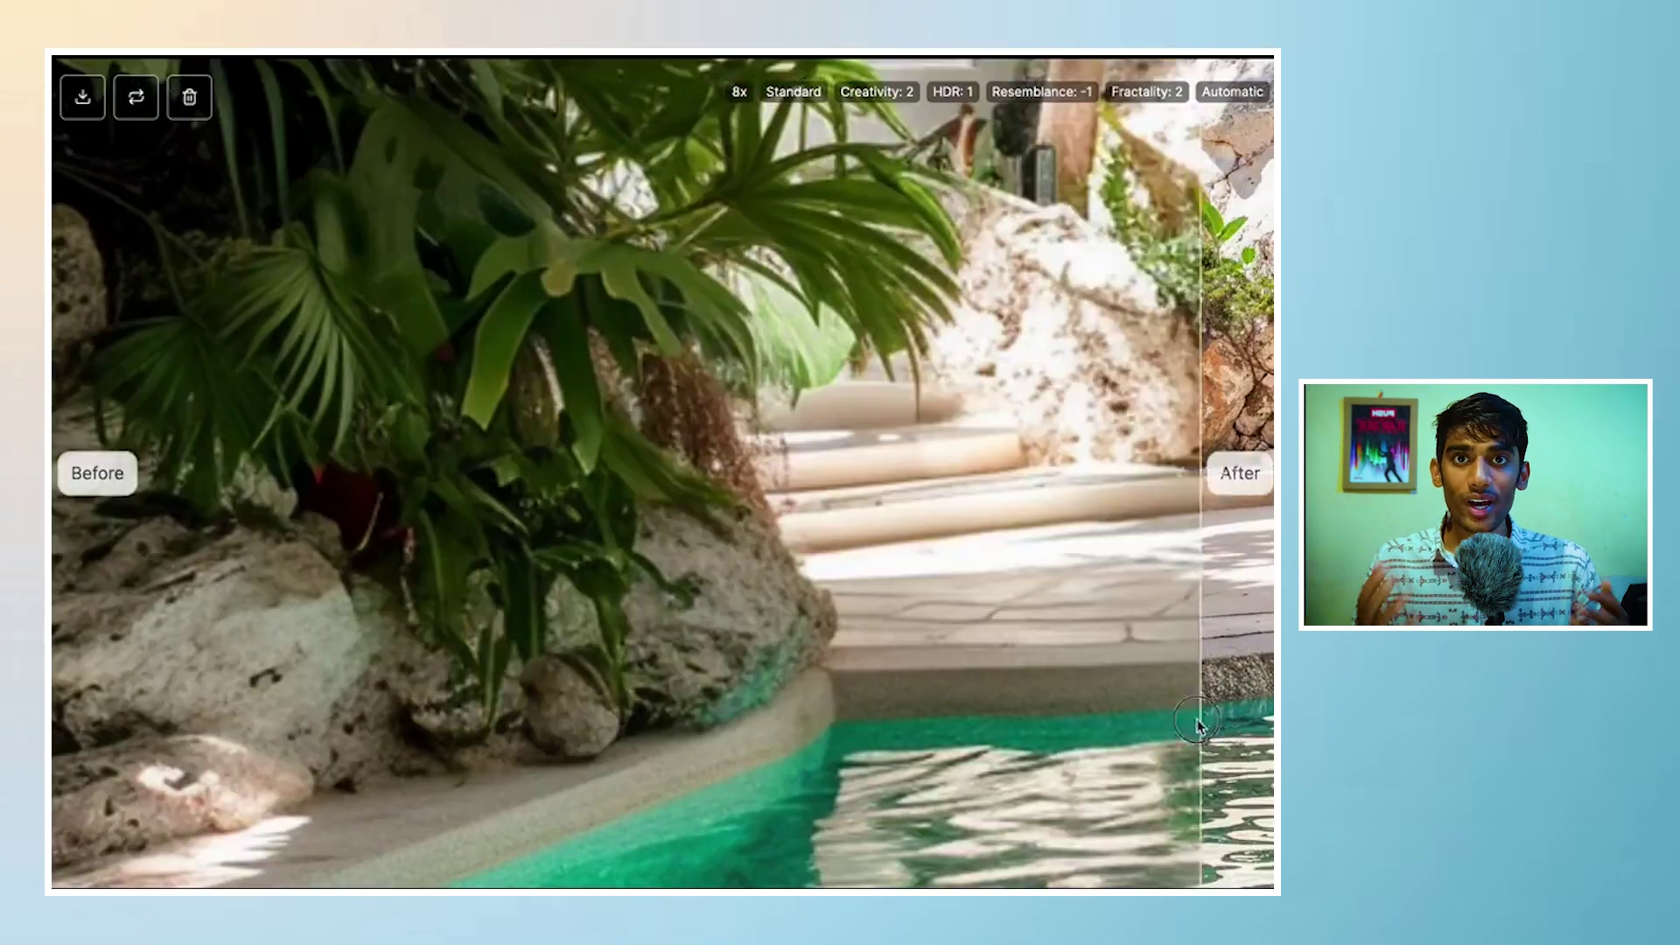
left_click_drag(1196, 725, 78, 800)
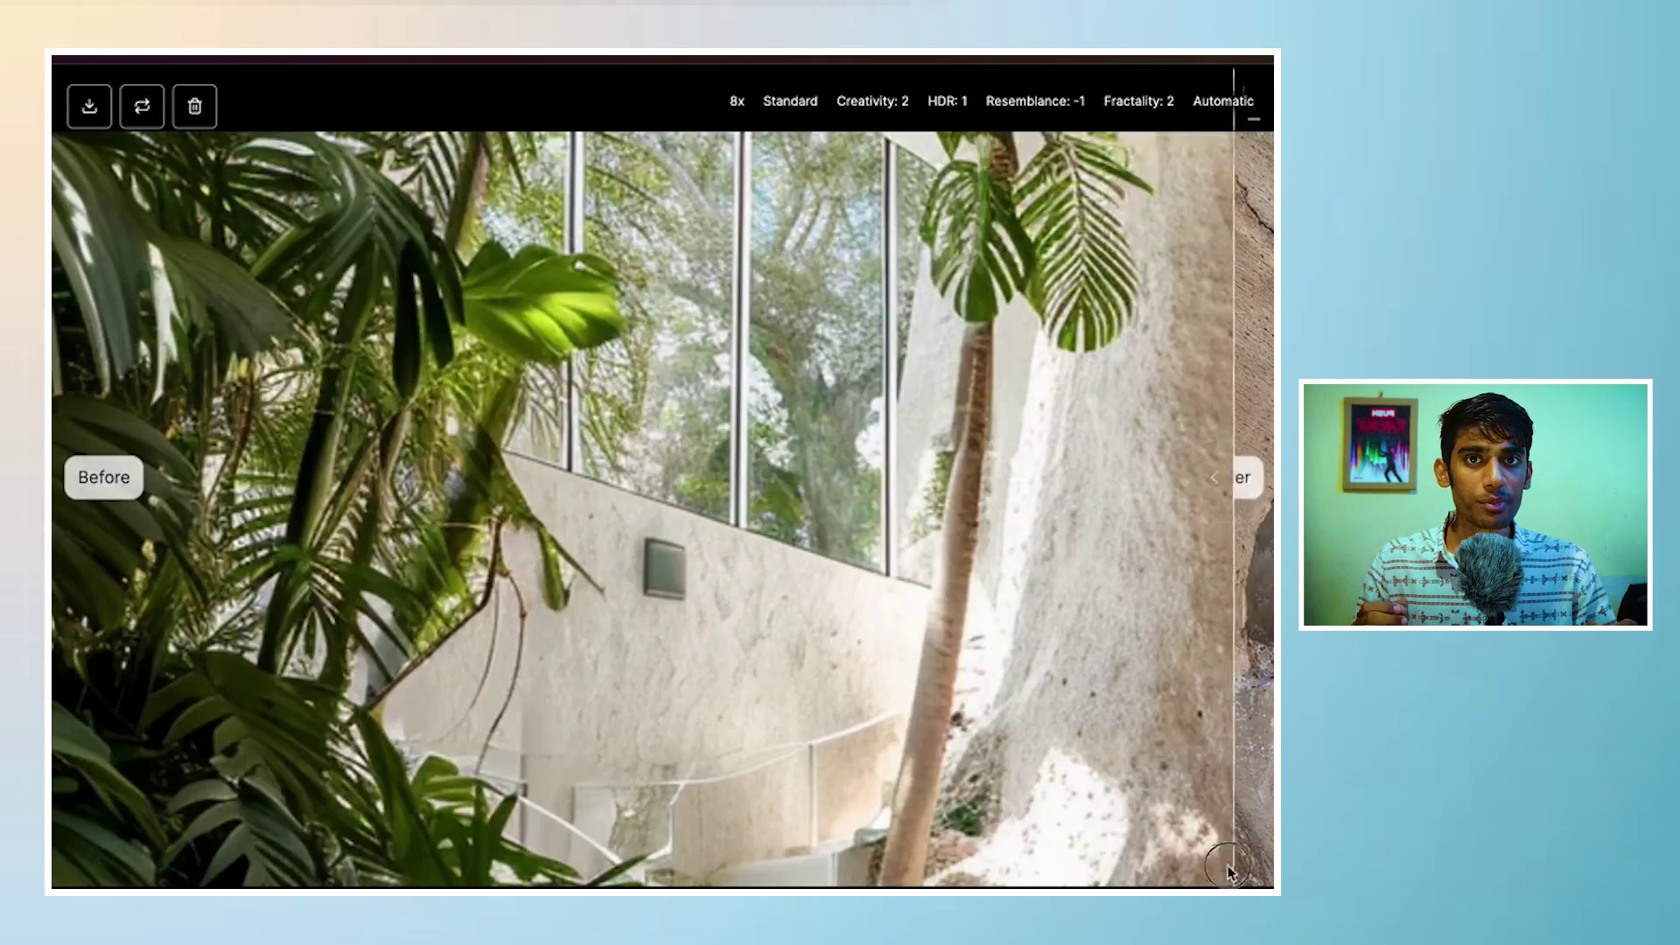
left_click_drag(1257, 827, 61, 842)
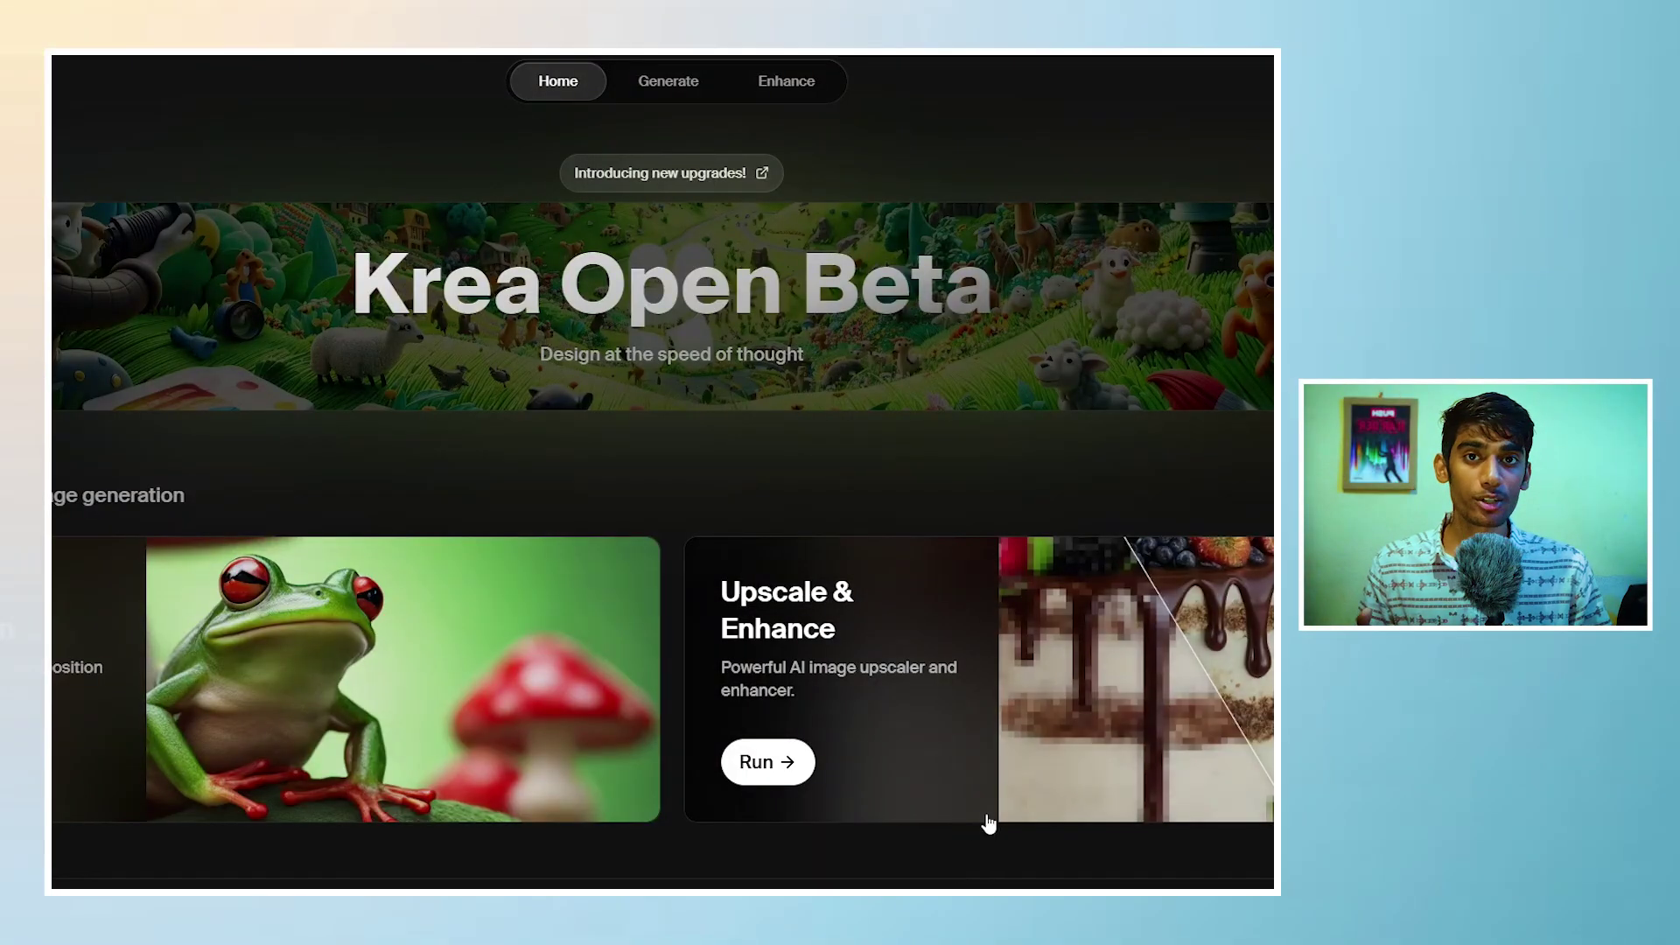
Launch Upscale & Enhance and slide the divider left to show the fully sharpened cake.
left_click(792, 765)
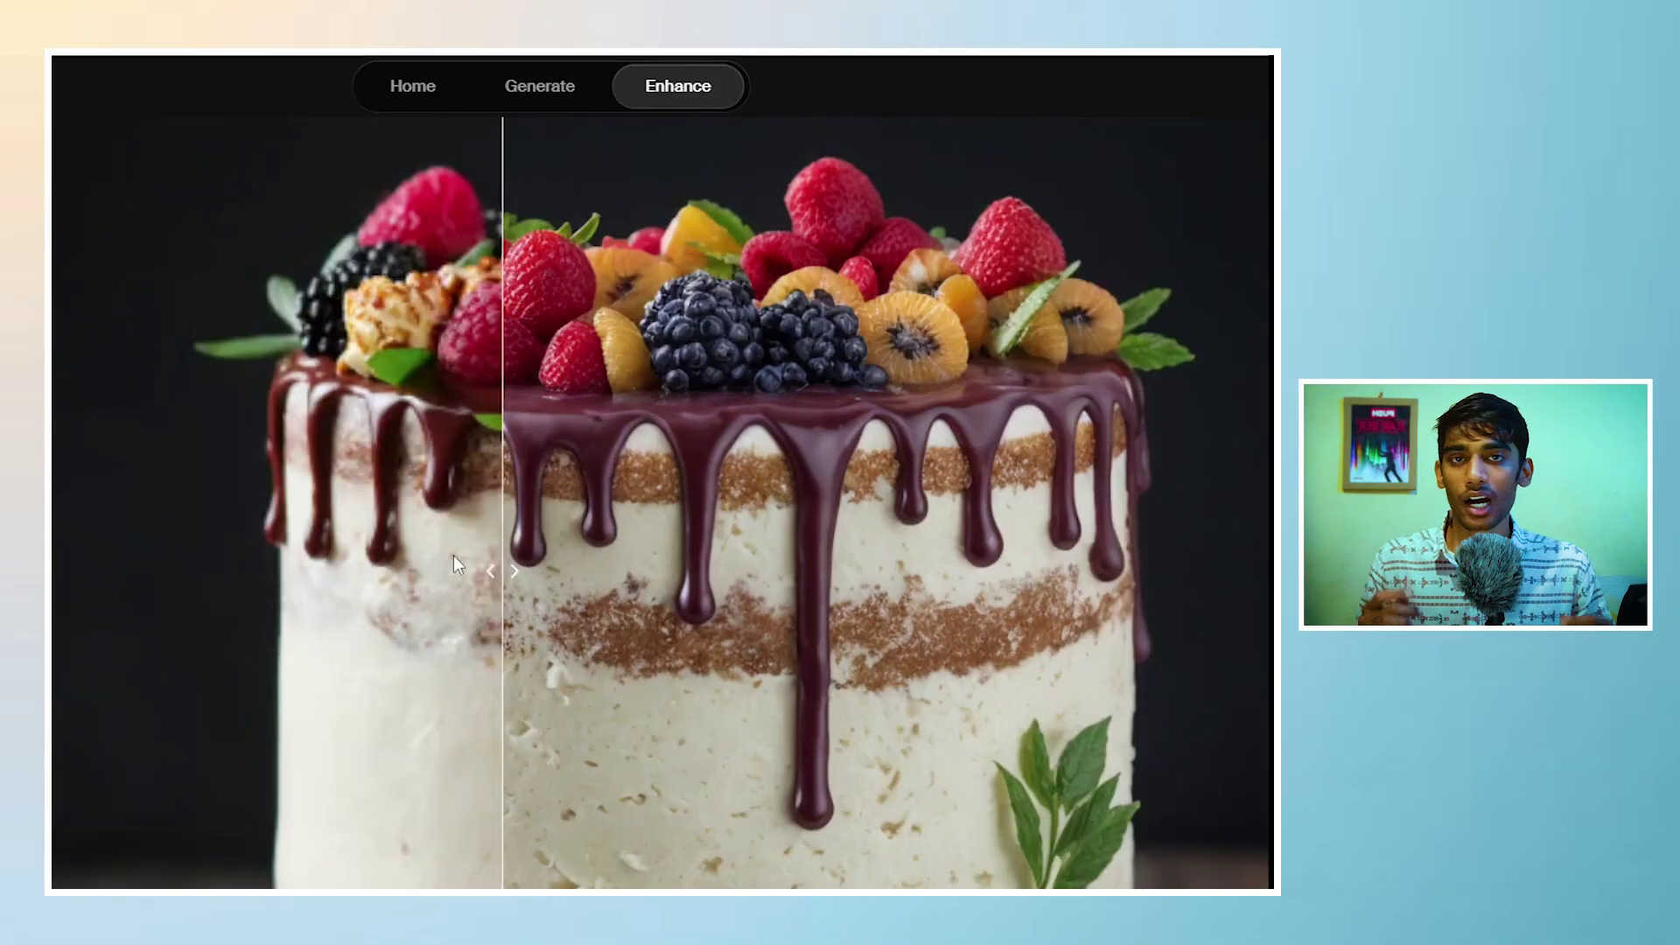
left_click_drag(733, 549, 141, 612)
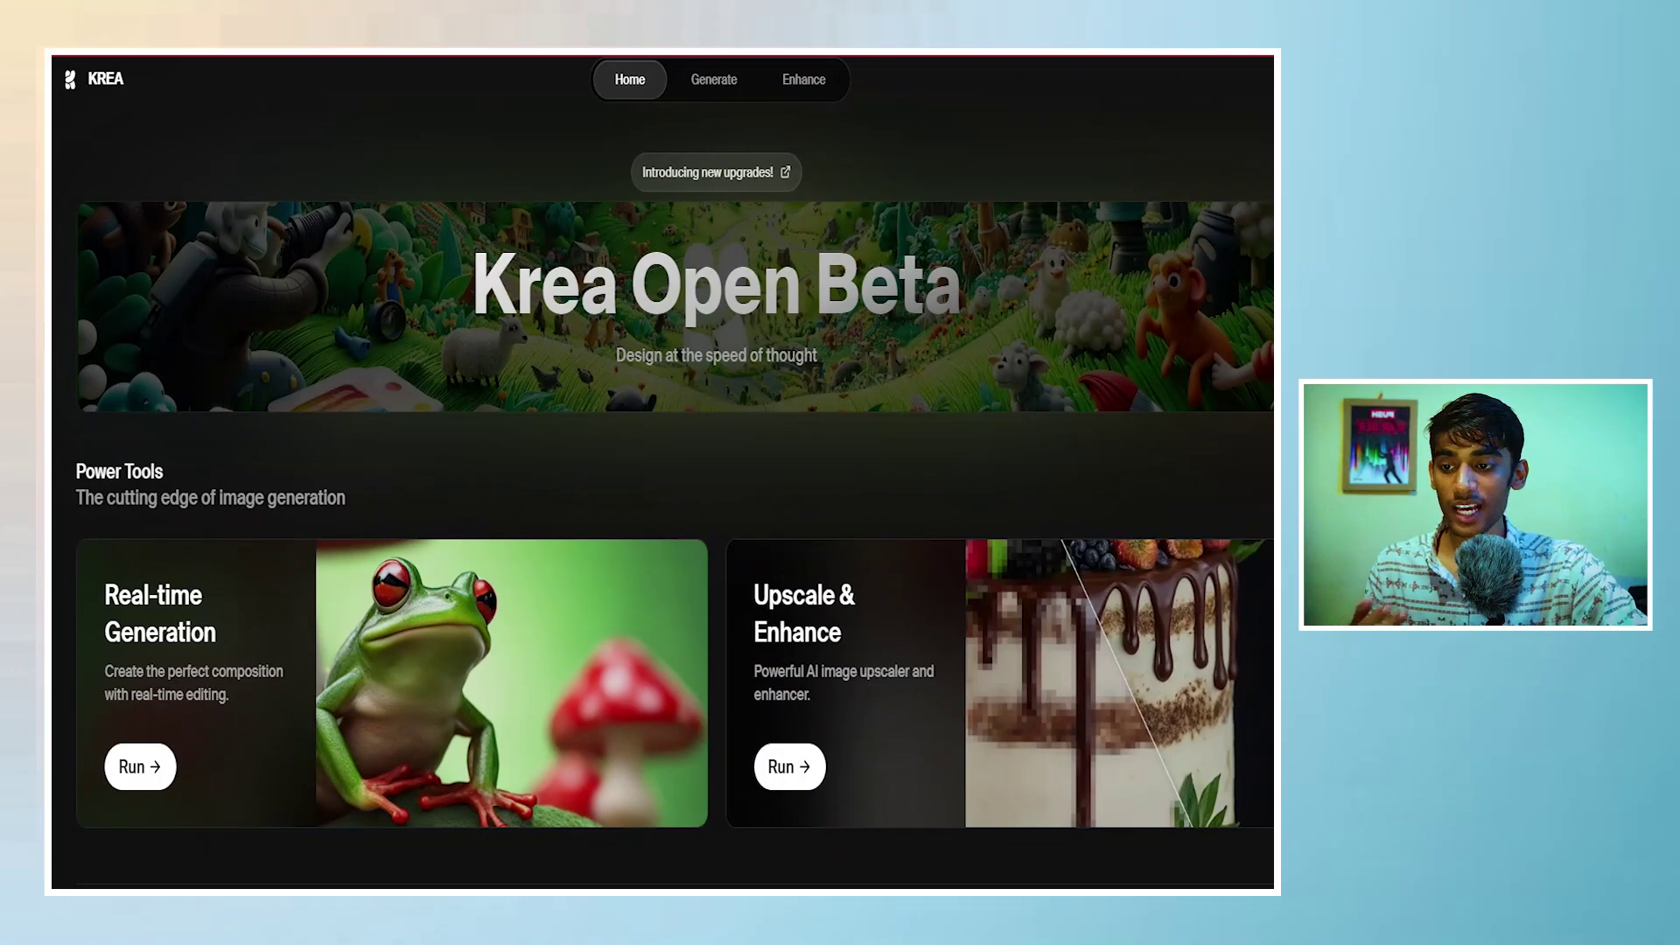
Browse the Krea home page, then launch the Upscale & Enhance tool.
scroll(675, 492, "down", 8)
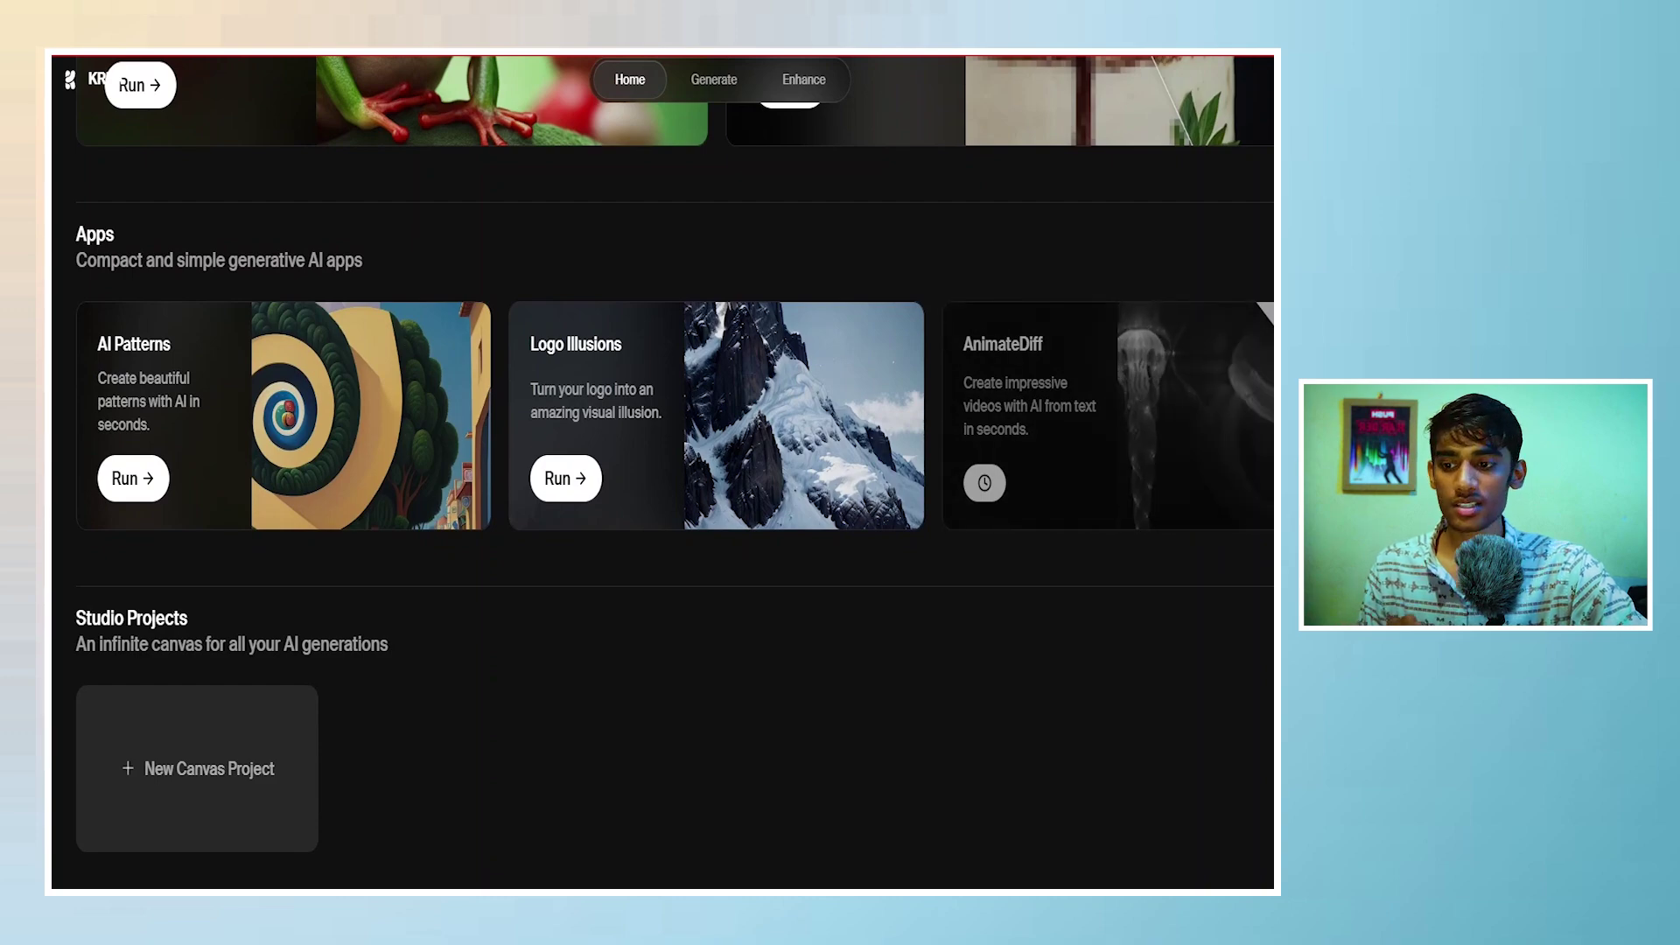
scroll(662, 472, "up", 8)
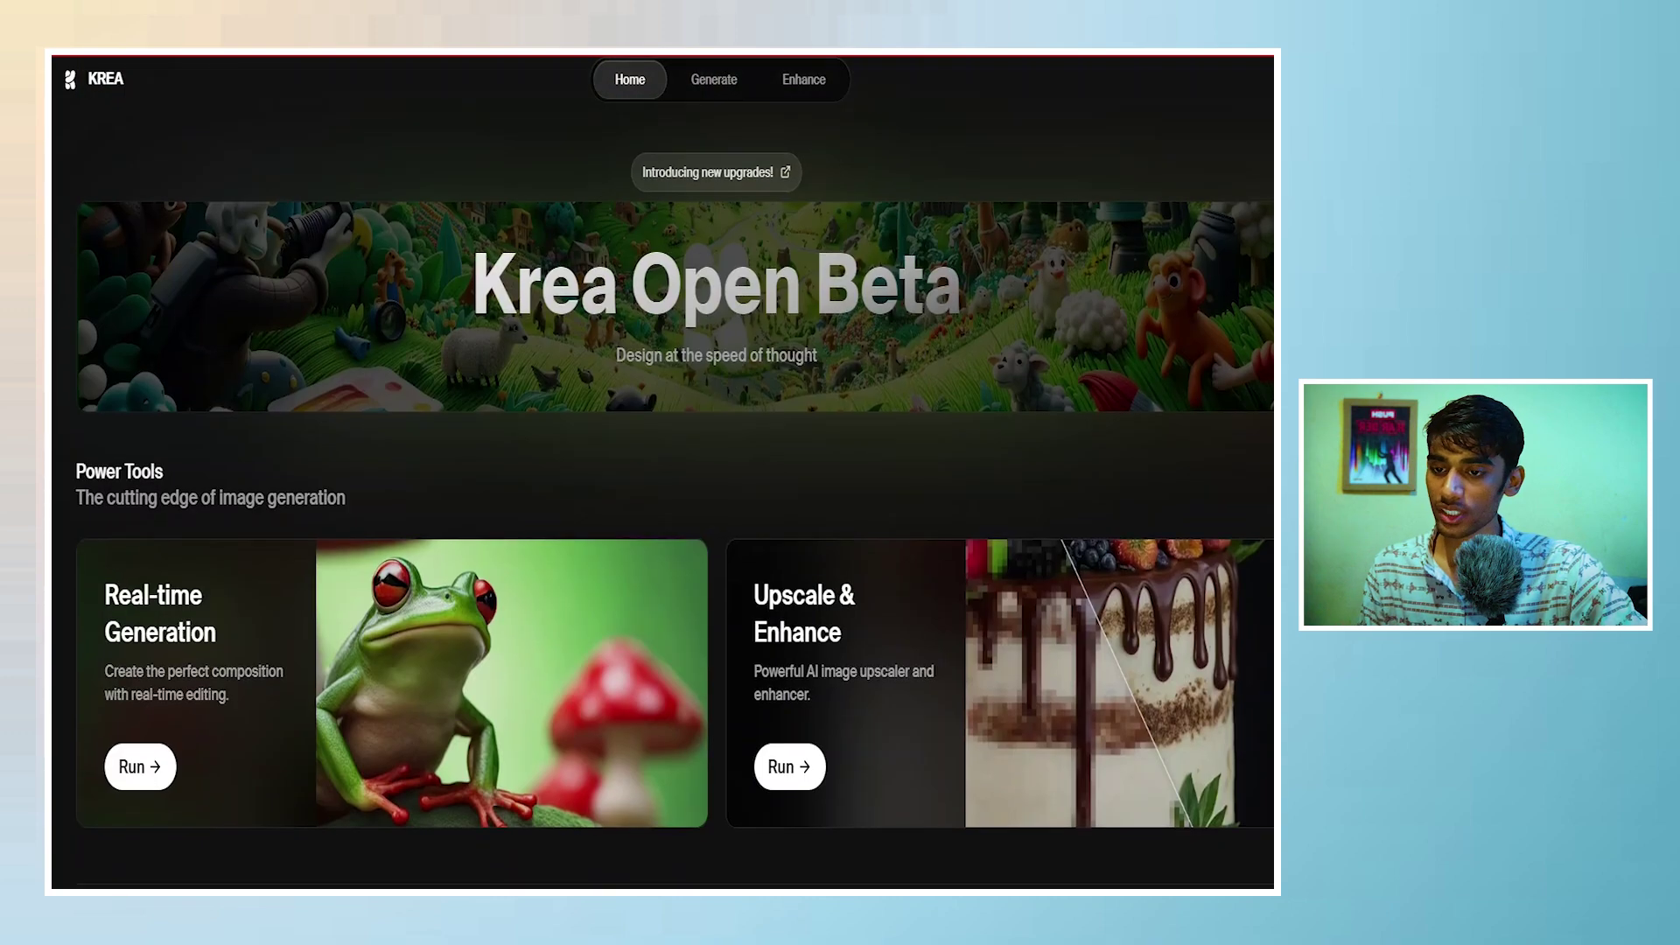
left_click(807, 767)
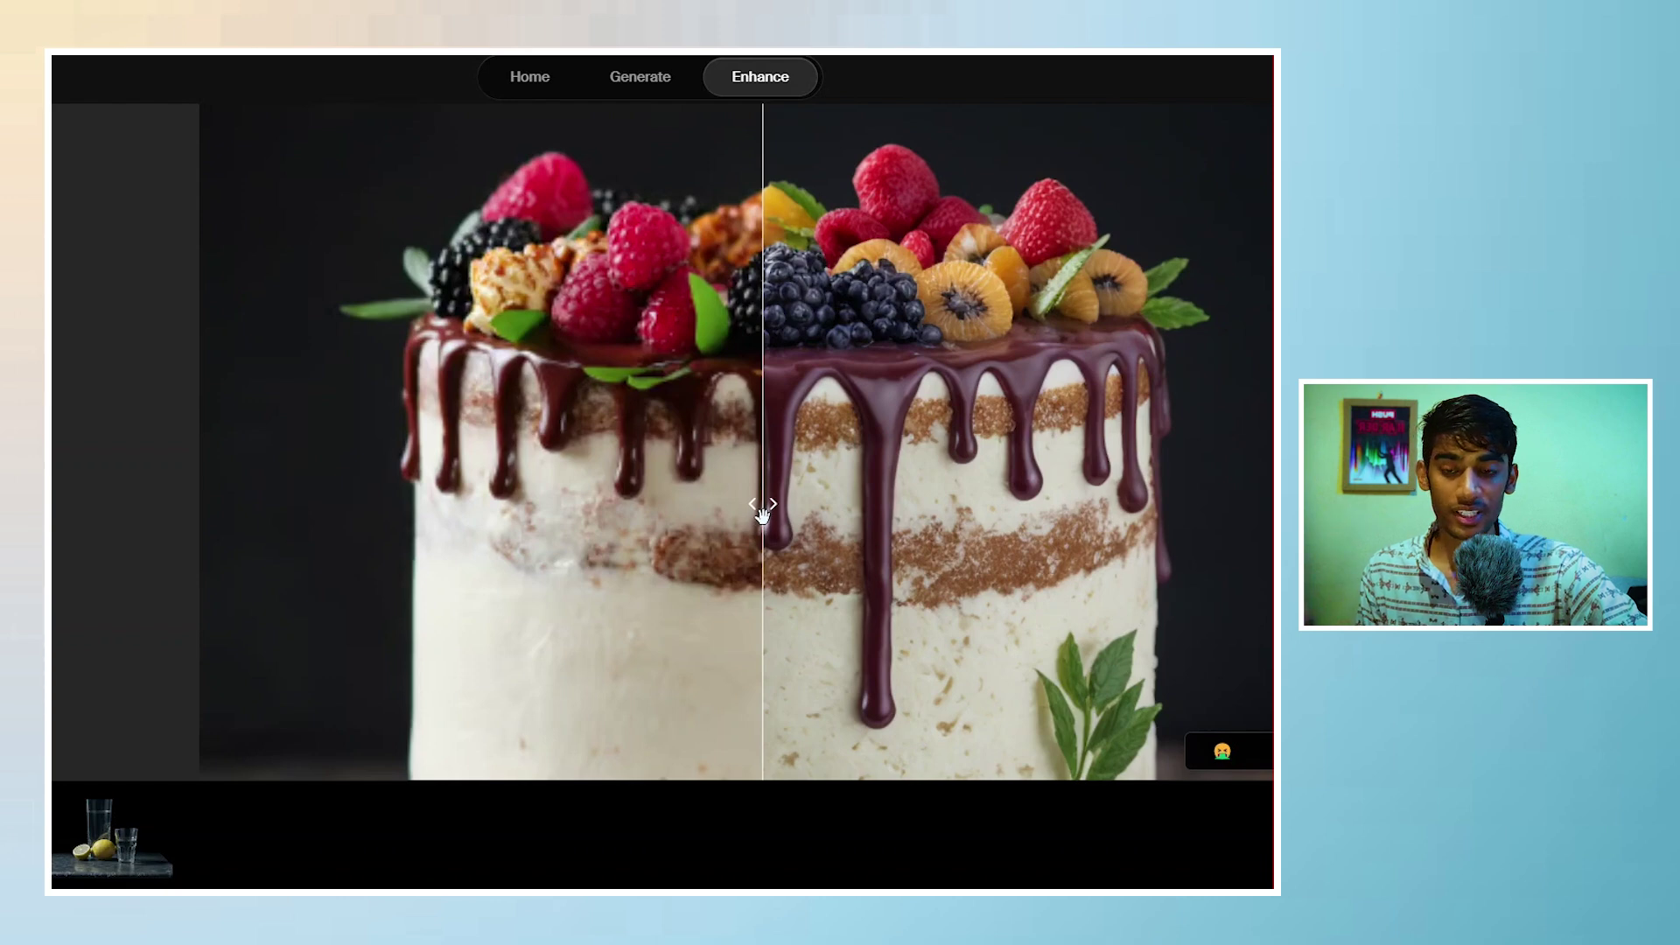
Slide the comparison divider near the left edge to show the enhanced cake almost entirely.
left_click_drag(763, 518, 196, 557)
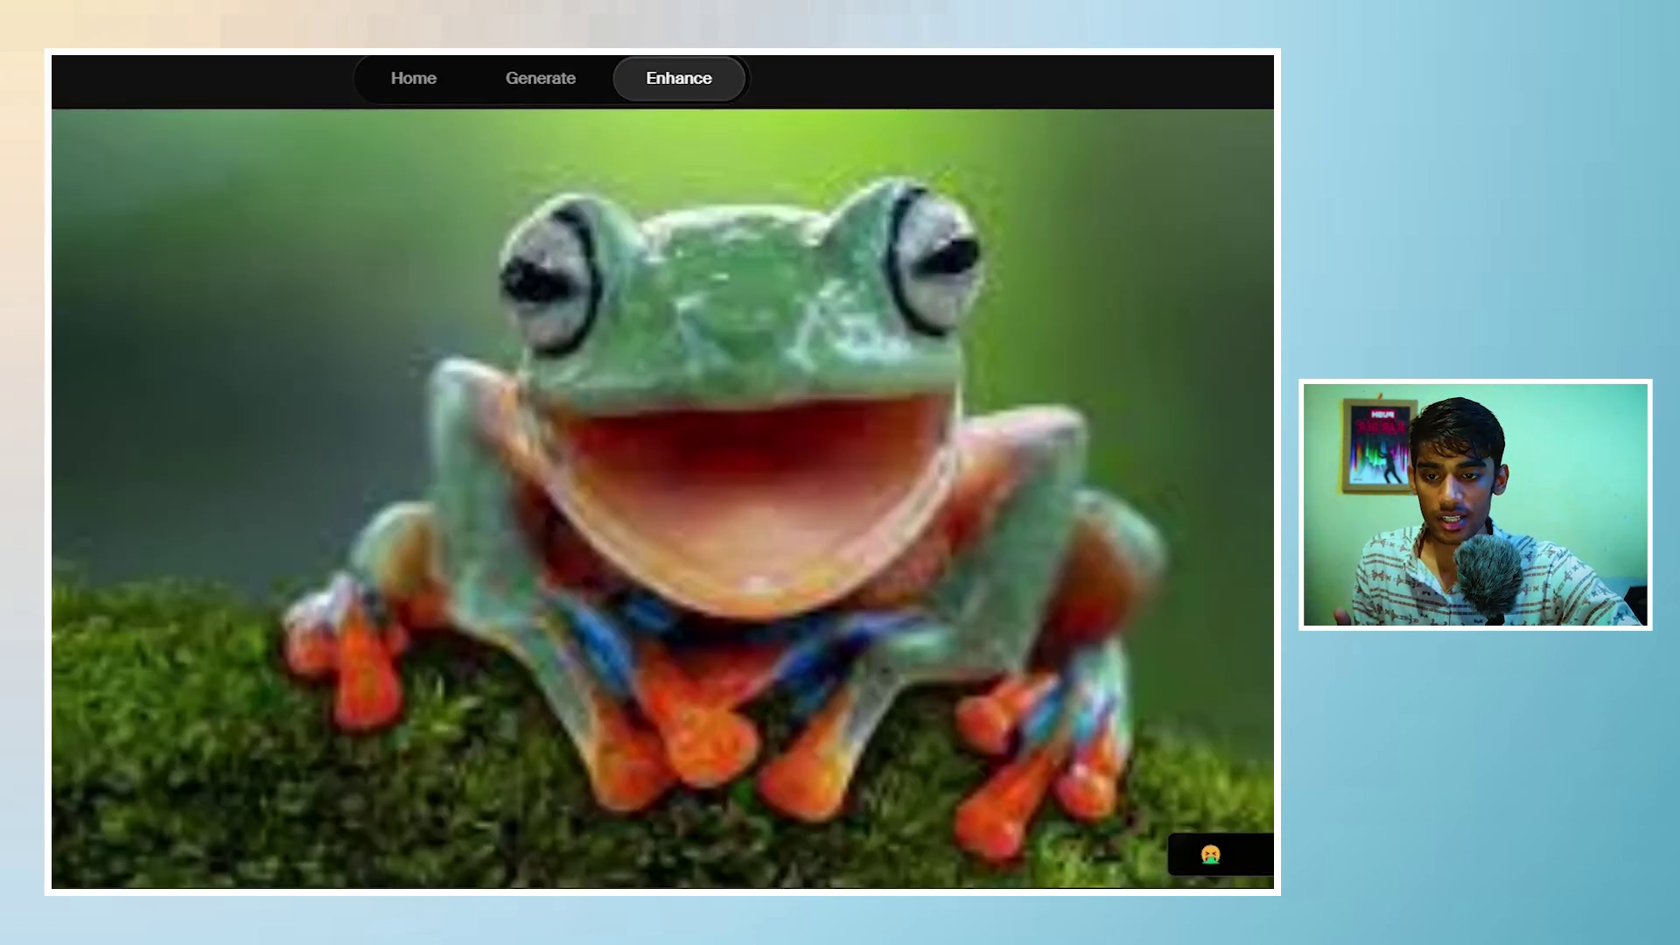
Slide the divider across the frog photo to reveal its sharp enhanced version.
left_click_drag(1094, 584, 57, 485)
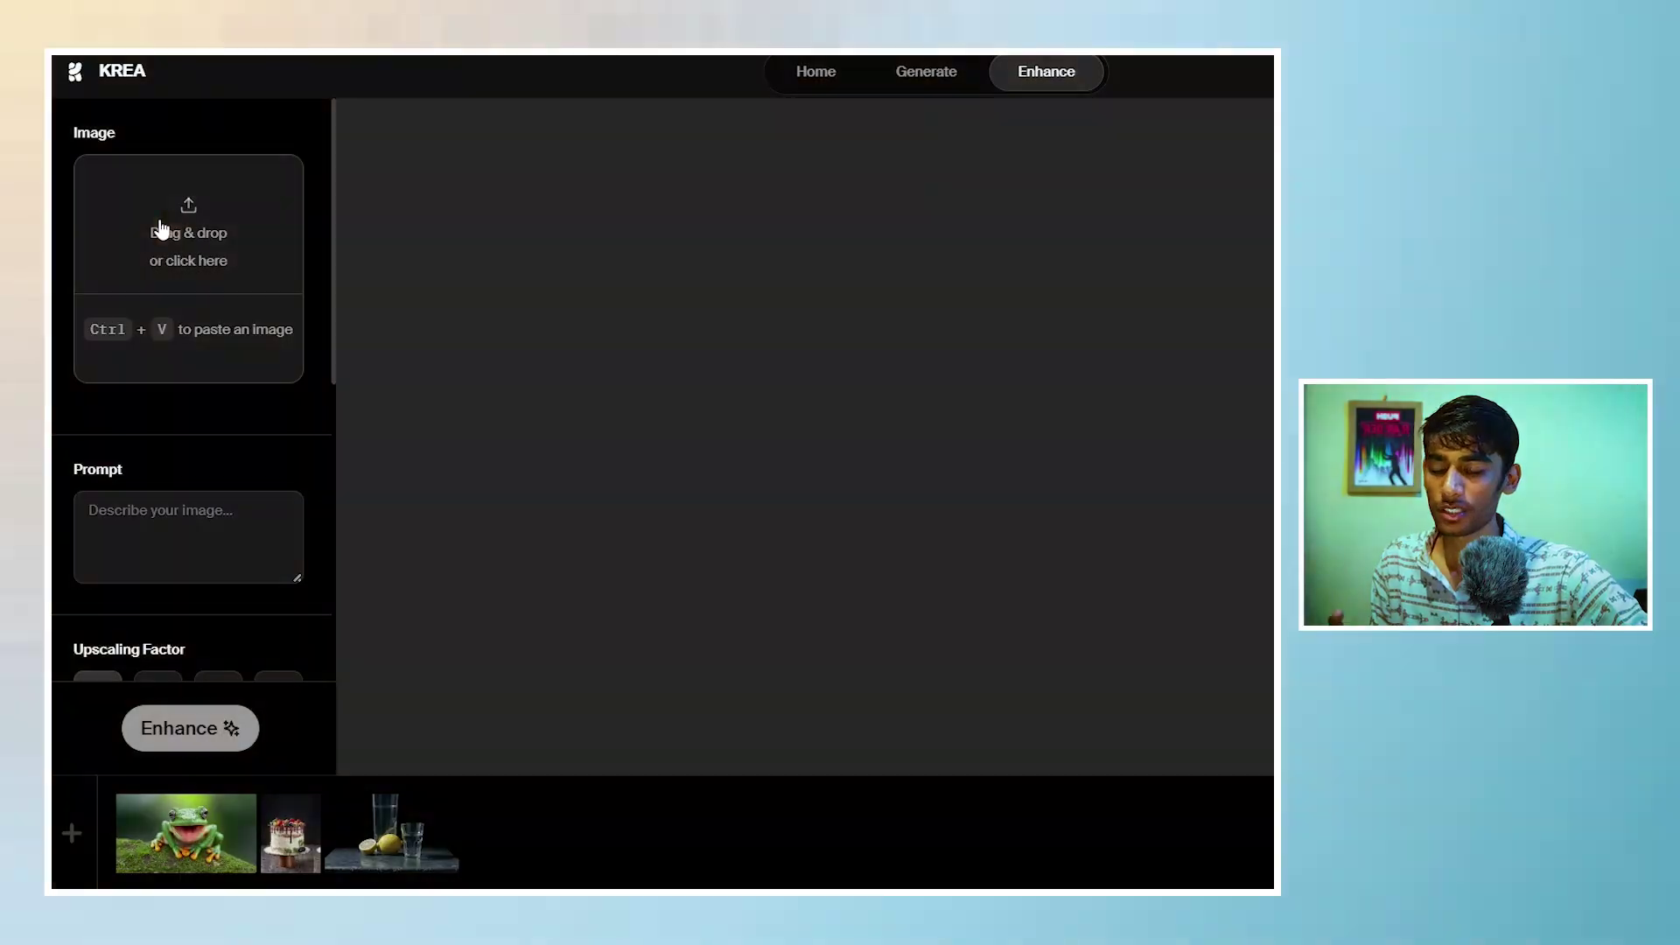
Upload cat-blurr.png, set the upscaling factor to 4x and start the enhancement.
left_click(187, 229)
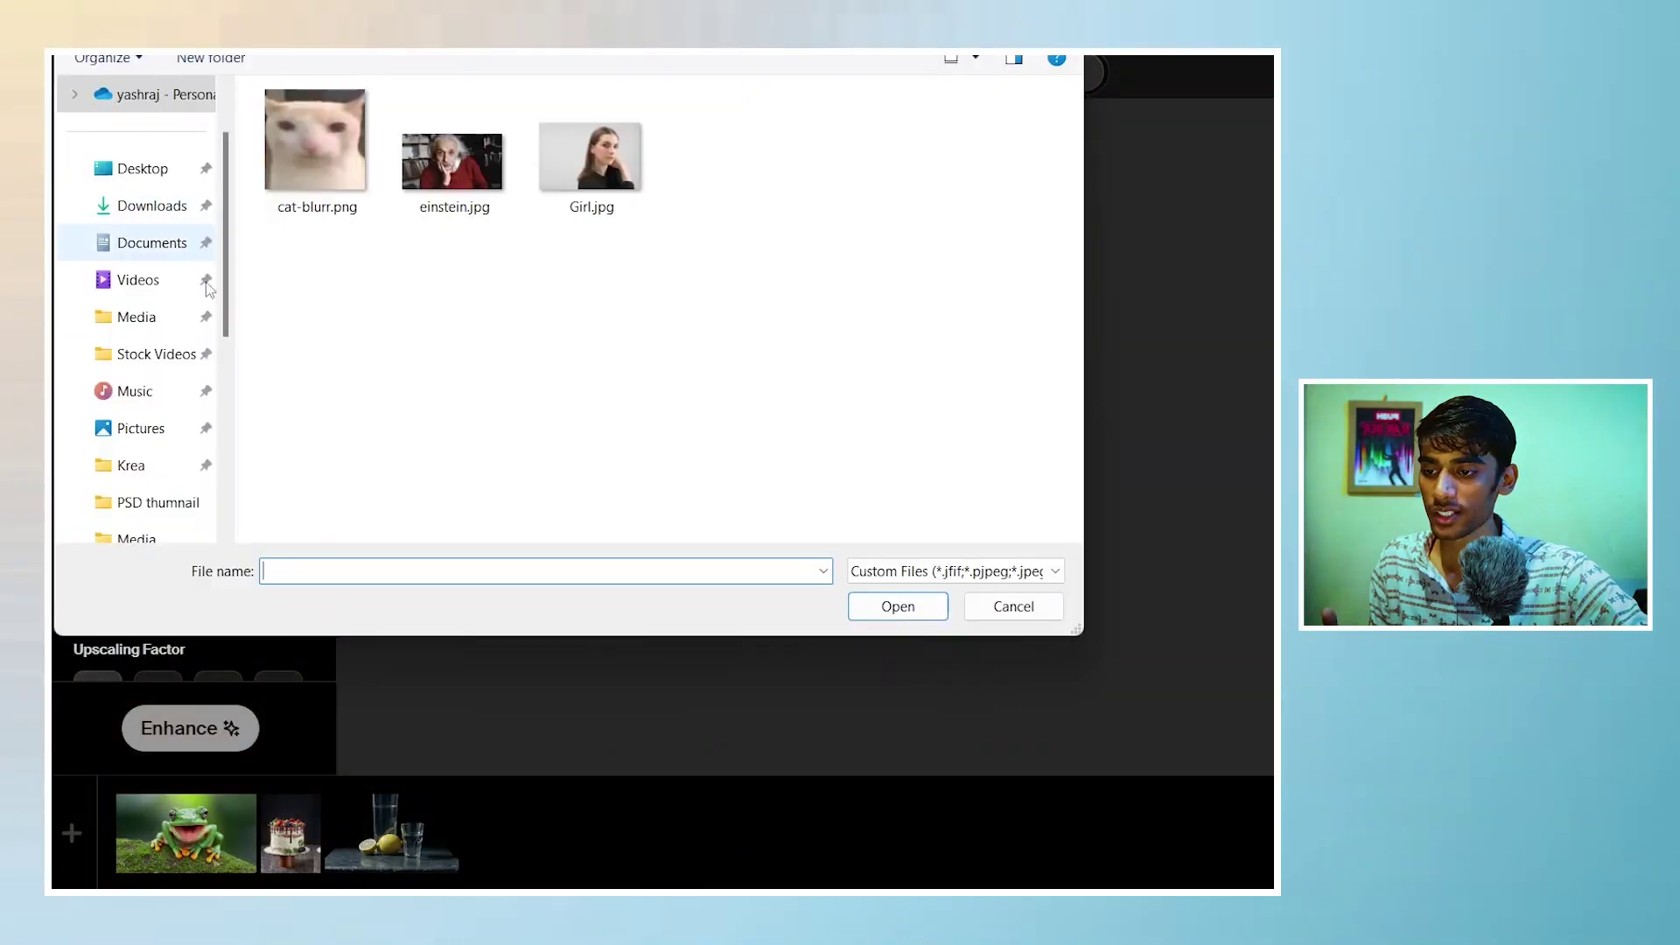
left_click(340, 165)
left_click(908, 611)
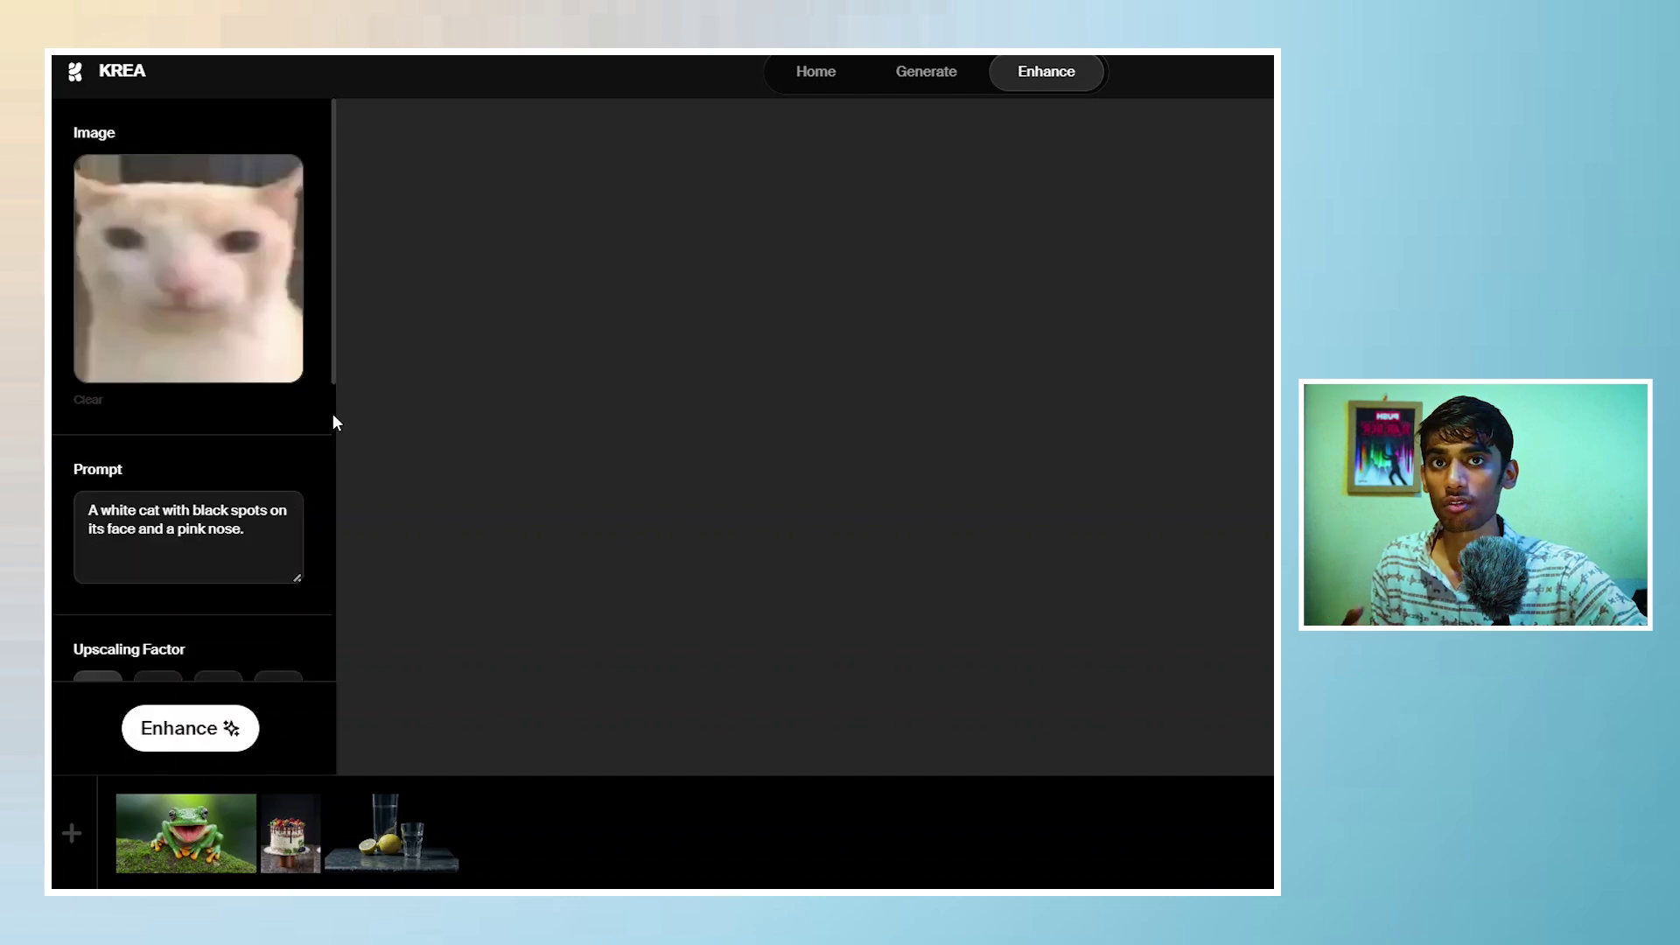
left_click_drag(334, 369, 365, 547)
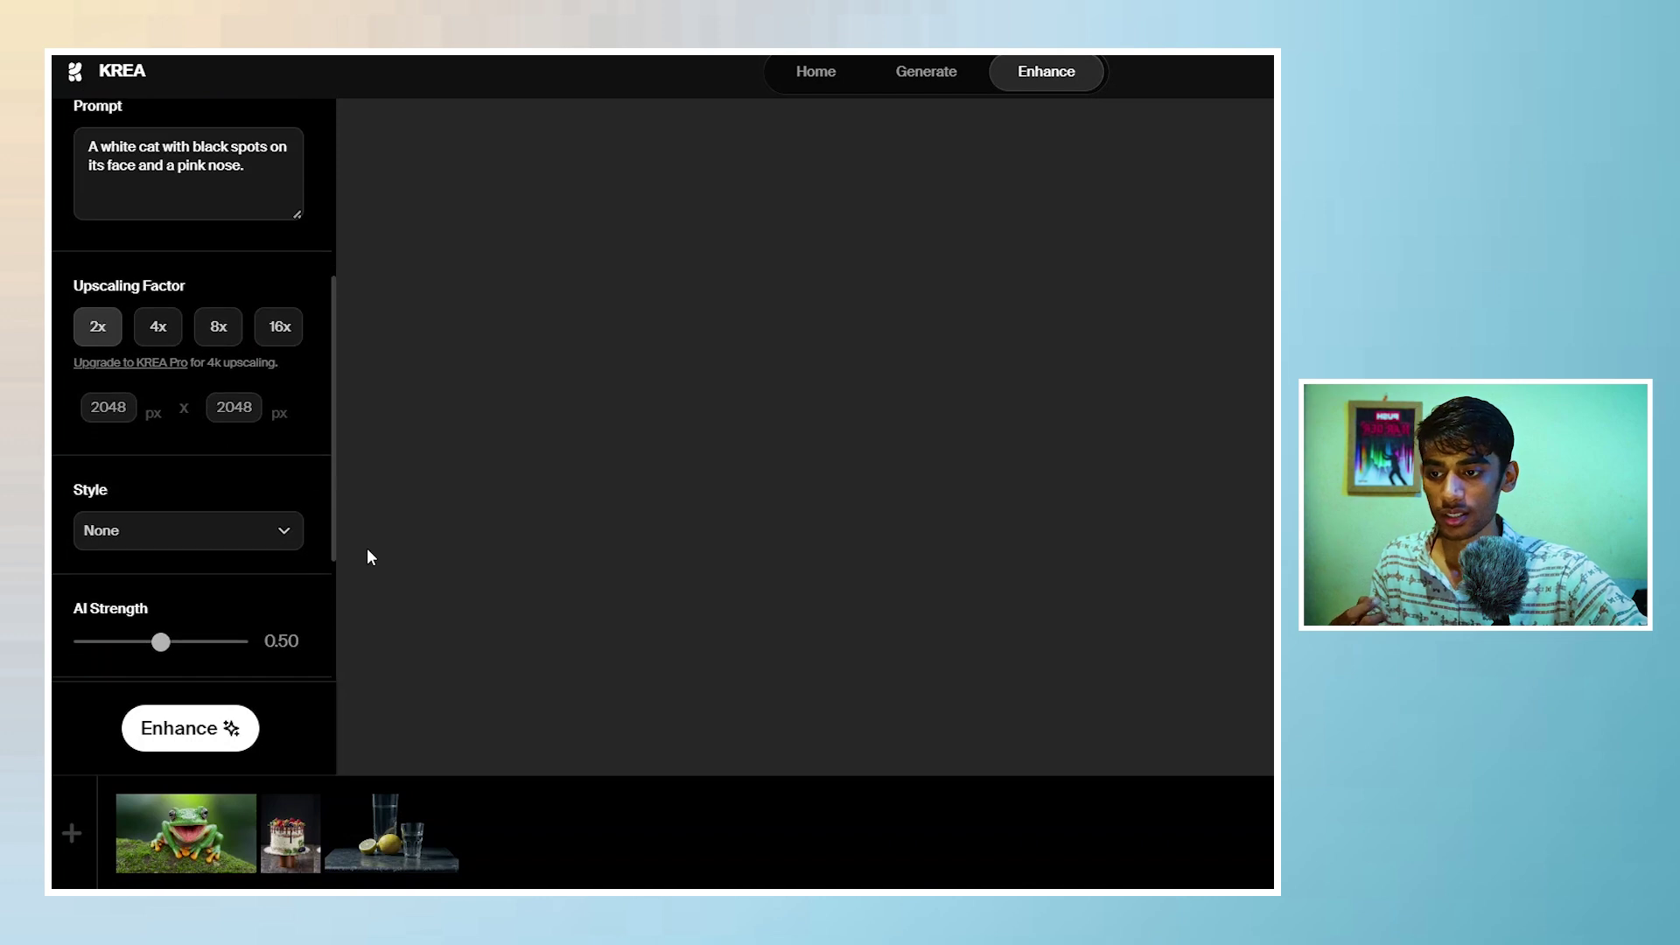
left_click(154, 328)
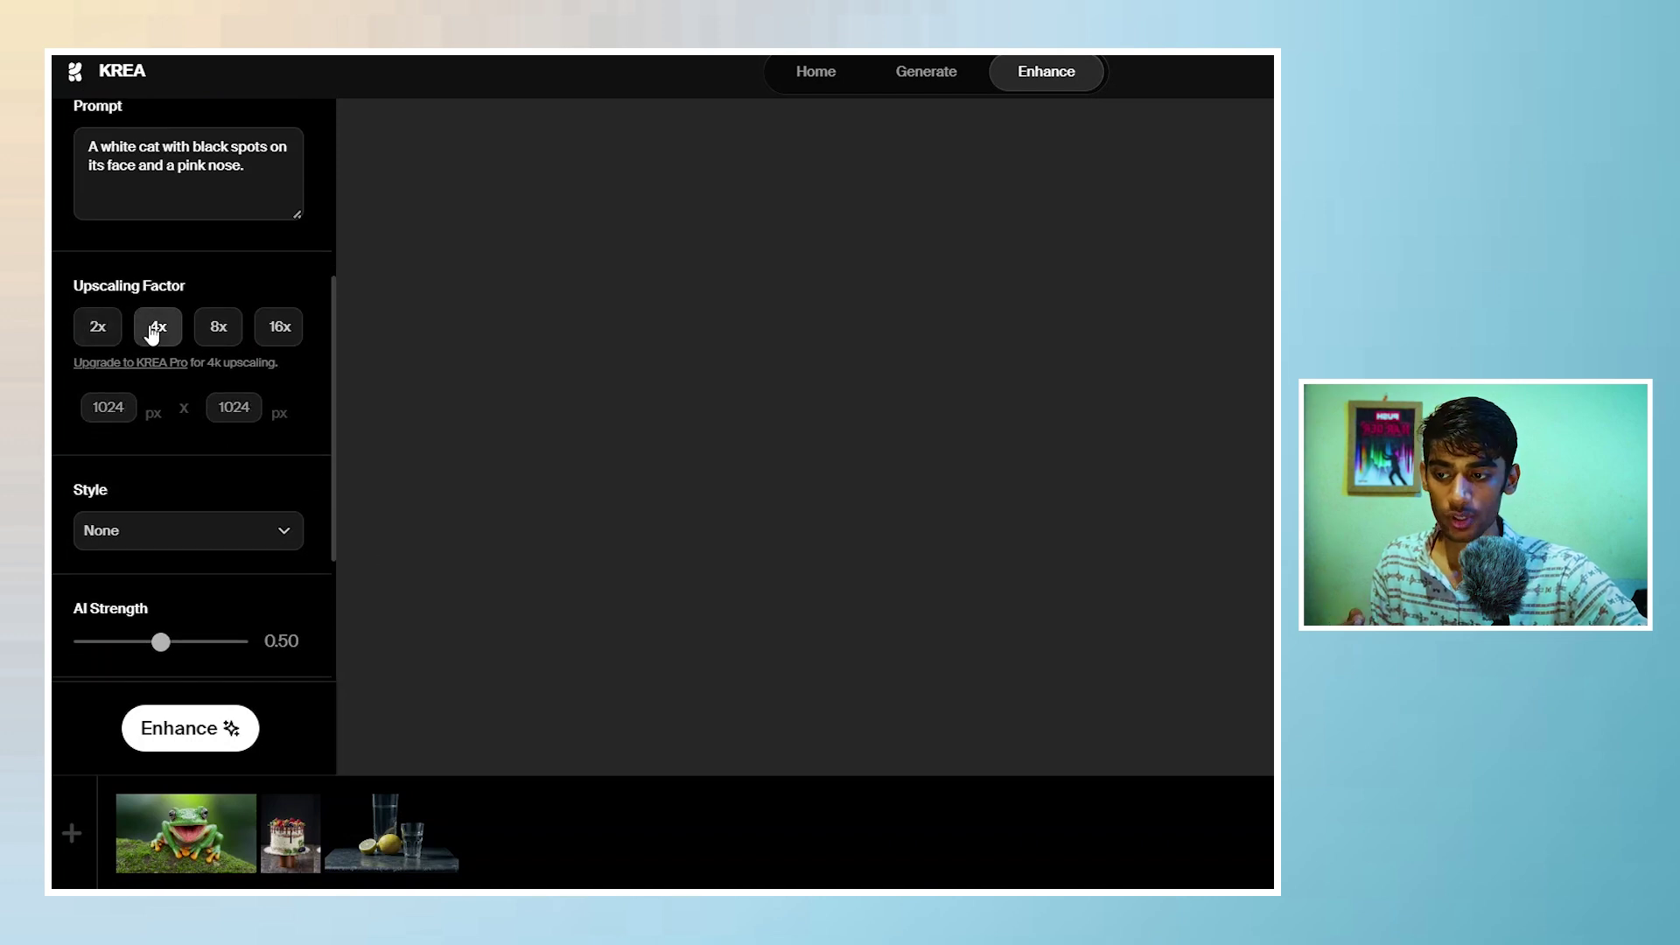
left_click(224, 735)
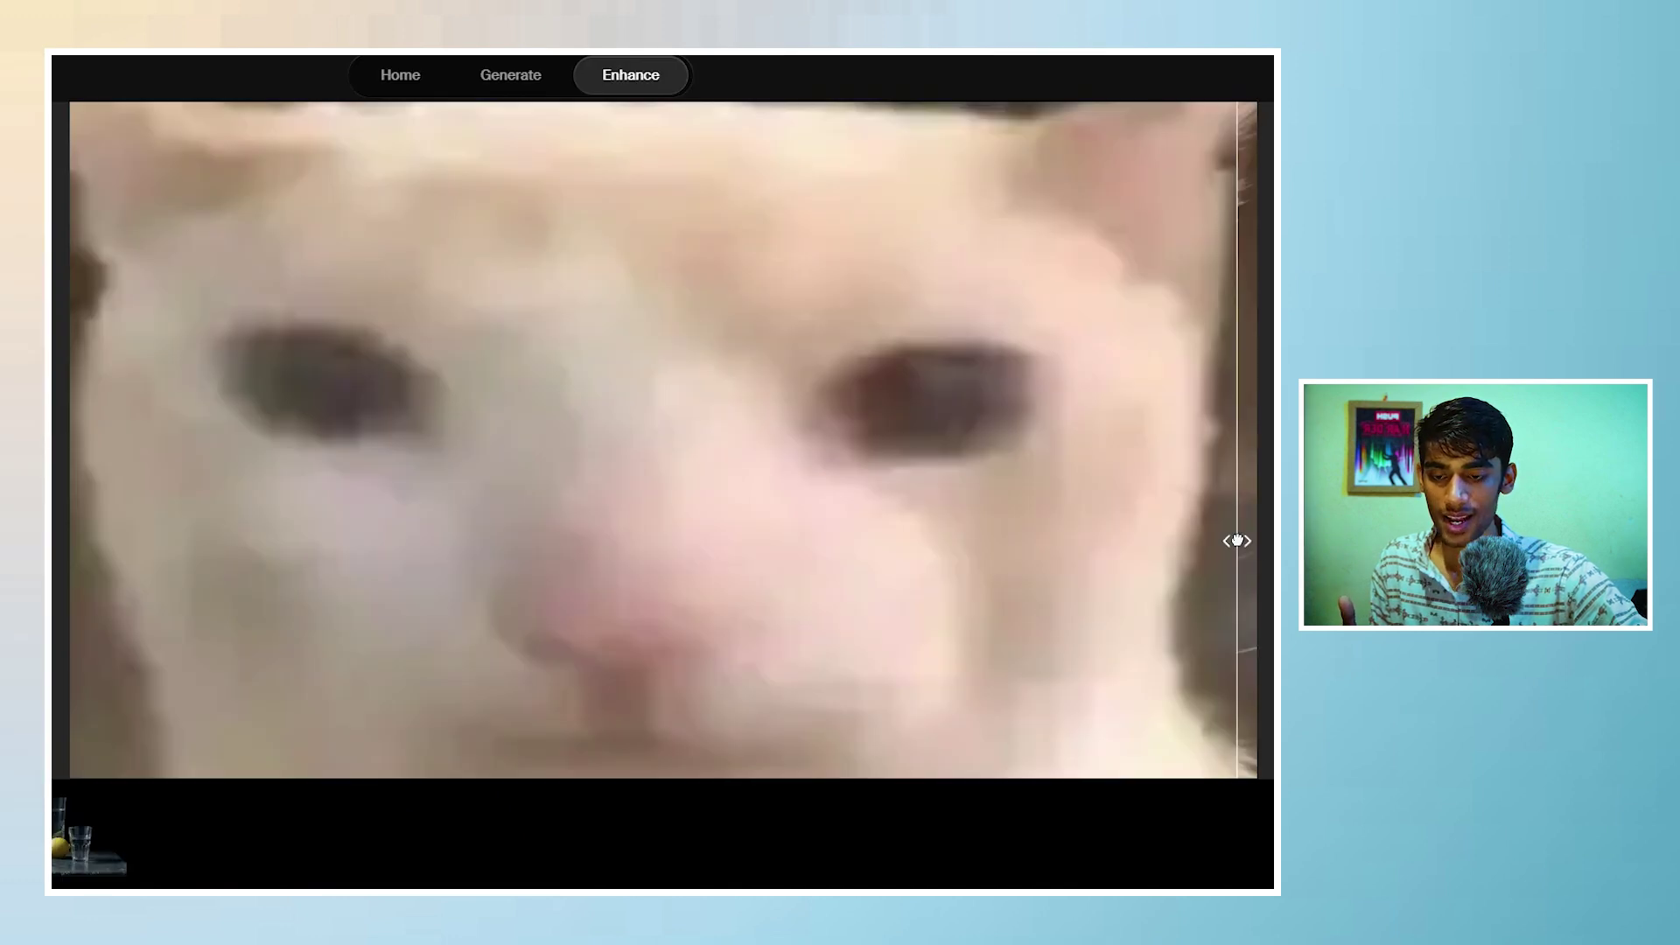
Slide the divider back and forth, ending at the far left to show the whole enhanced cat.
left_click_drag(1238, 539, 85, 536)
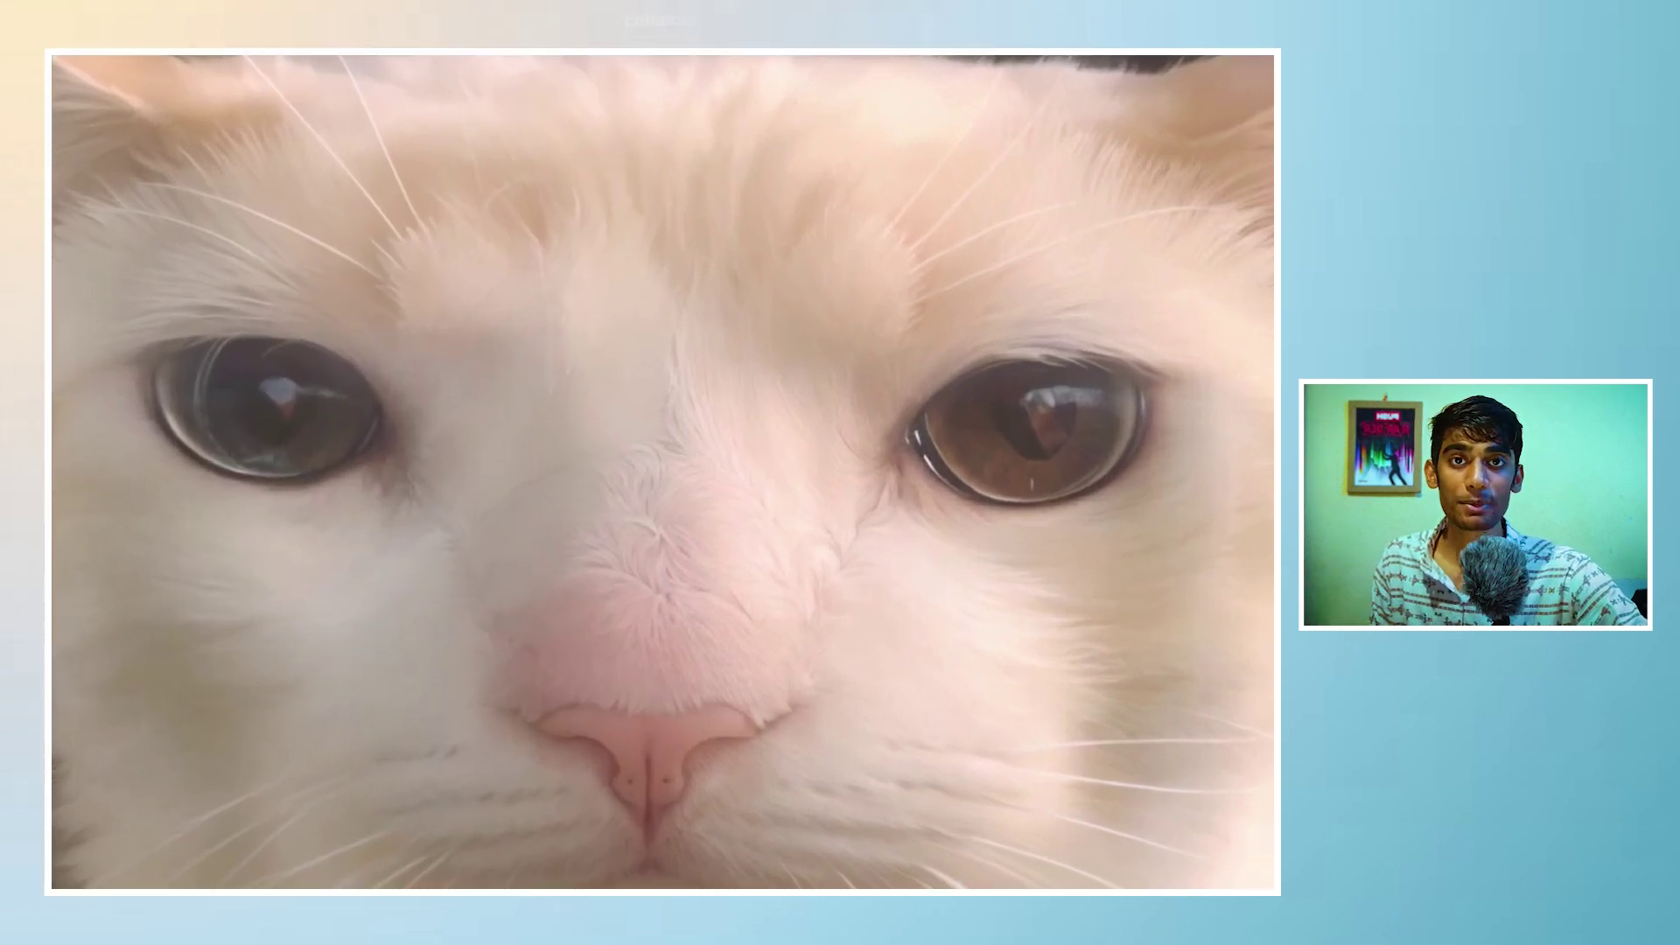
left_click_drag(84, 542, 645, 630)
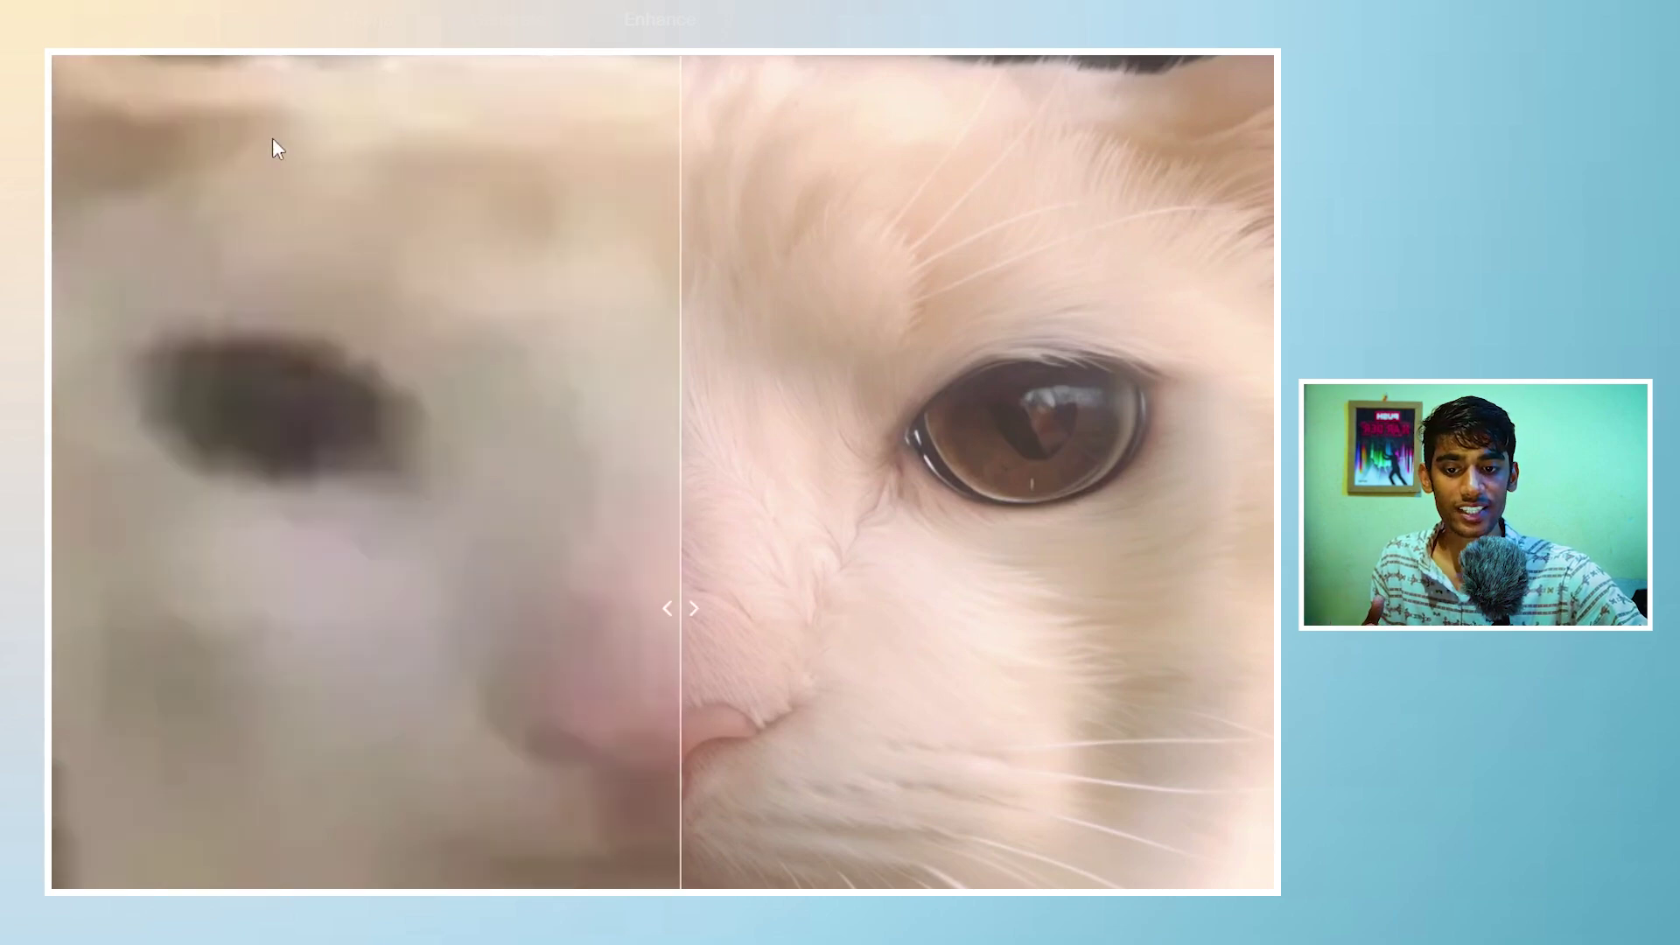
left_click_drag(679, 612, 54, 630)
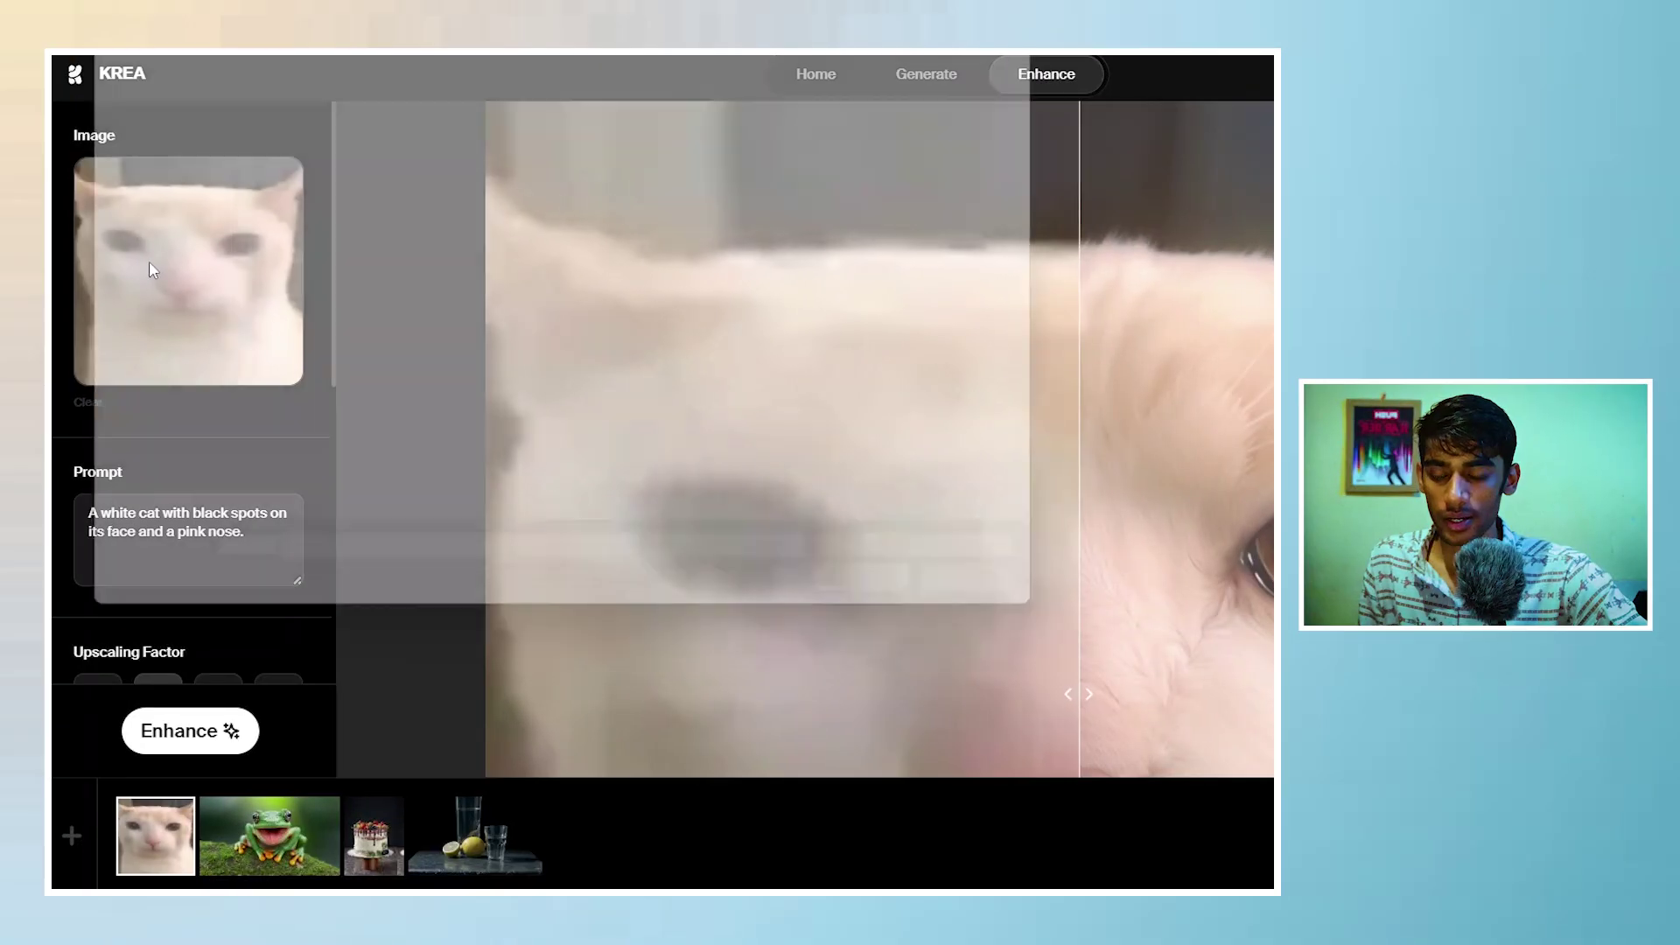
Upload einstein.jpg and run the 4x enhancement on it.
left_click(148, 261)
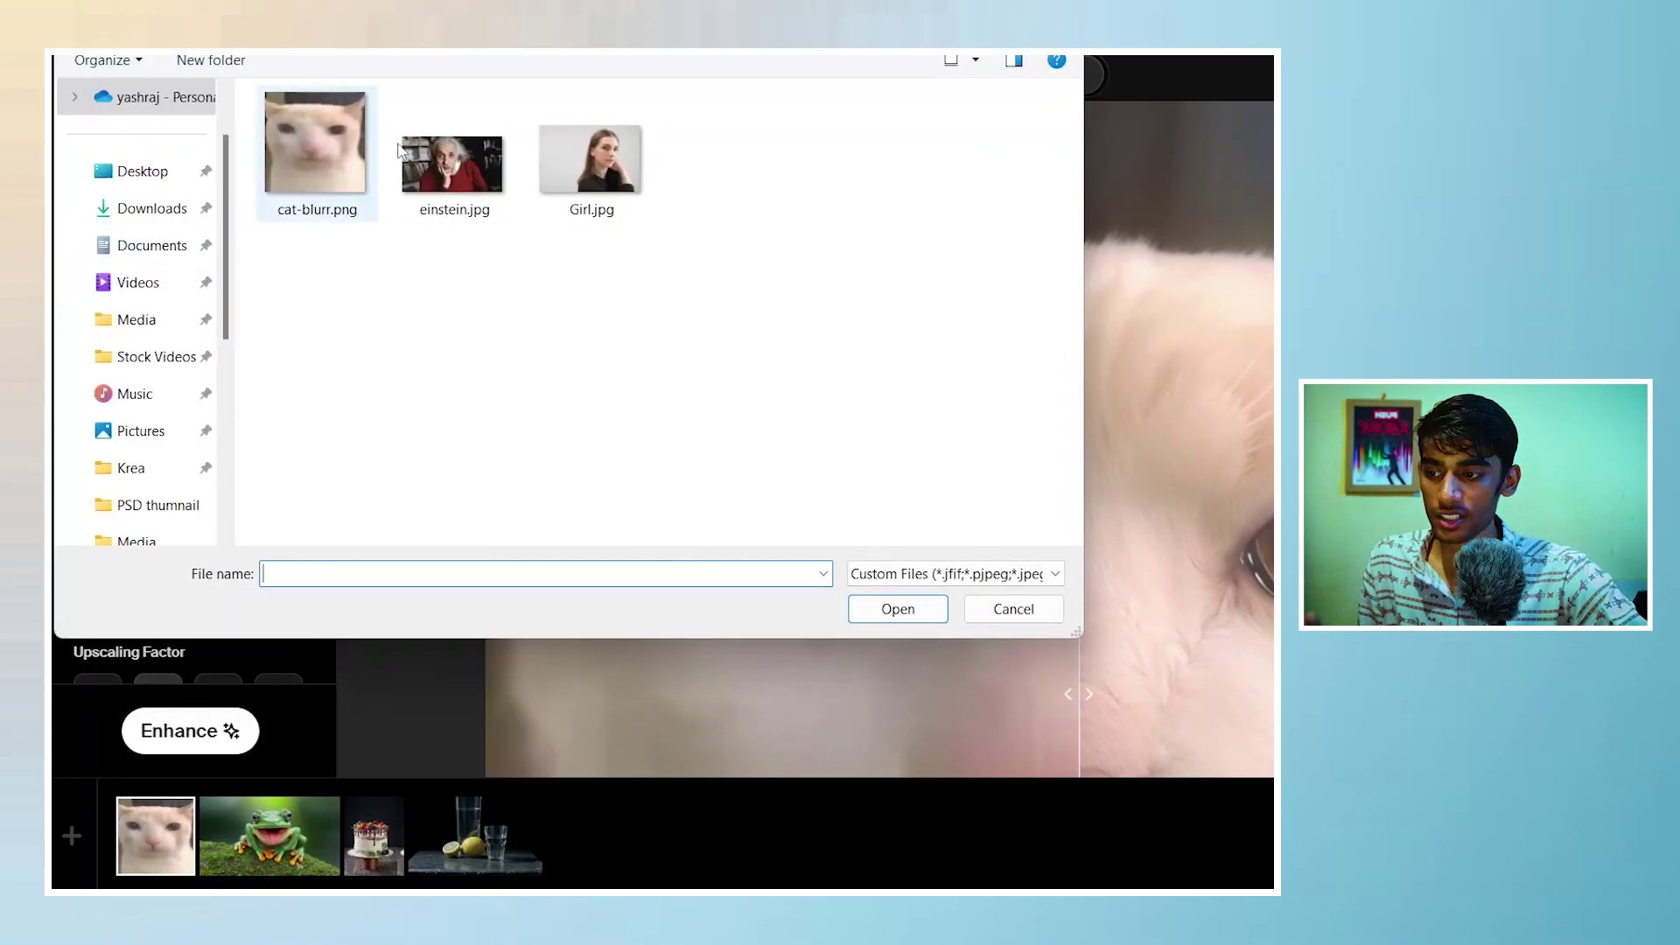
left_click(474, 162)
double_click(474, 163)
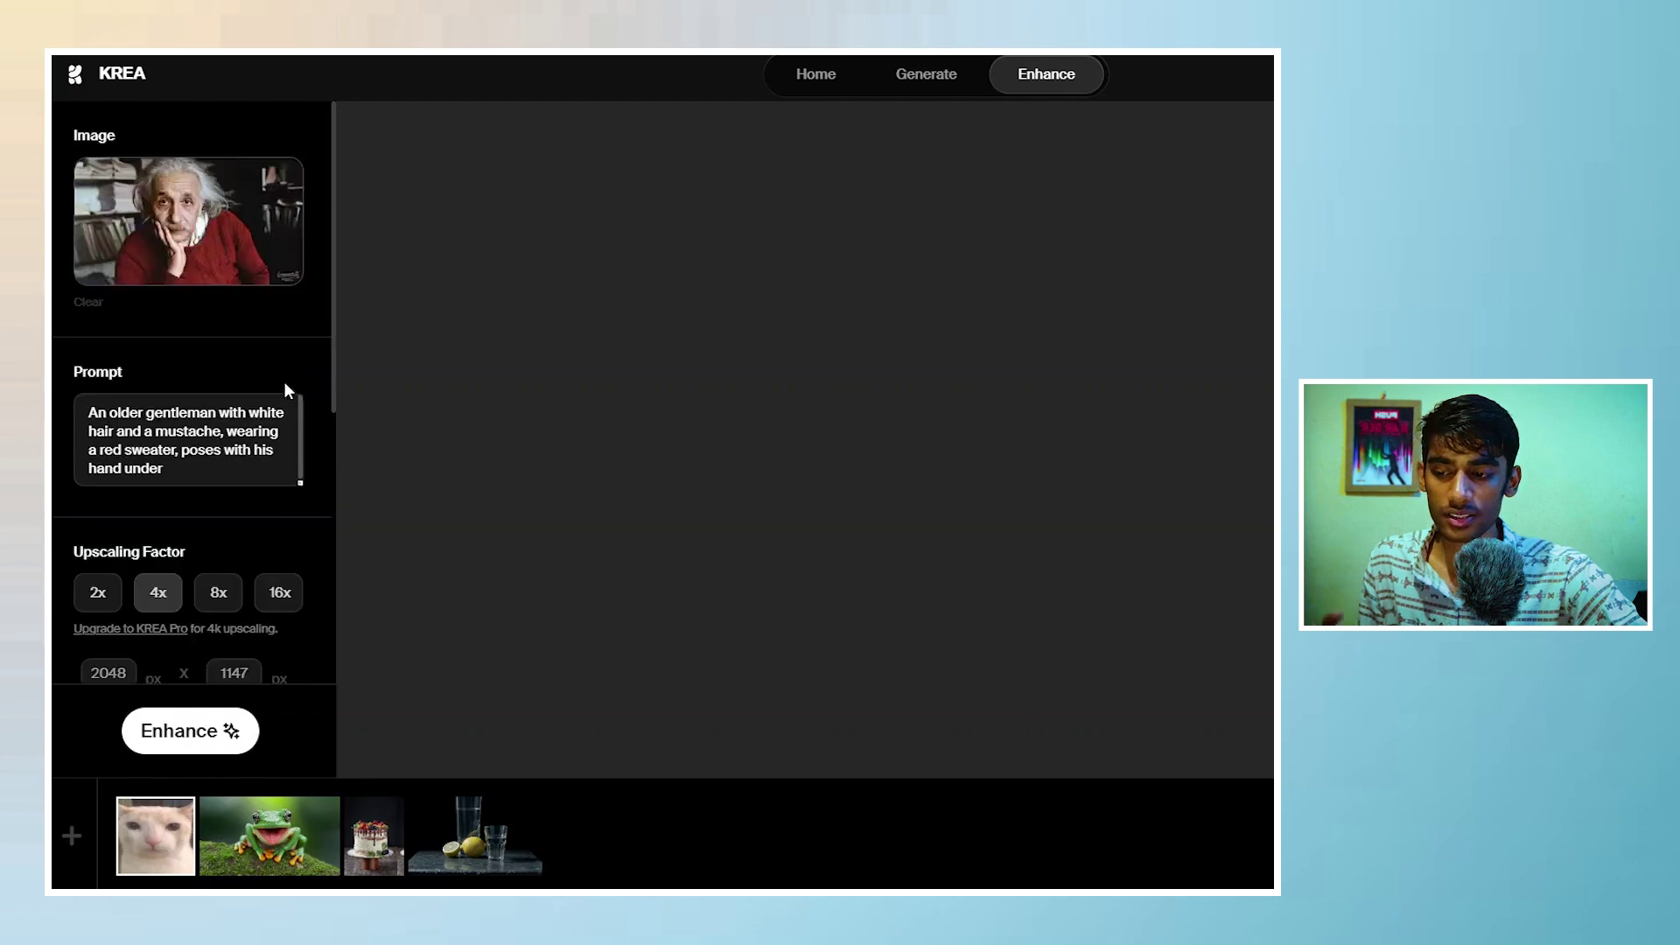
scroll(333, 397, "down", 1)
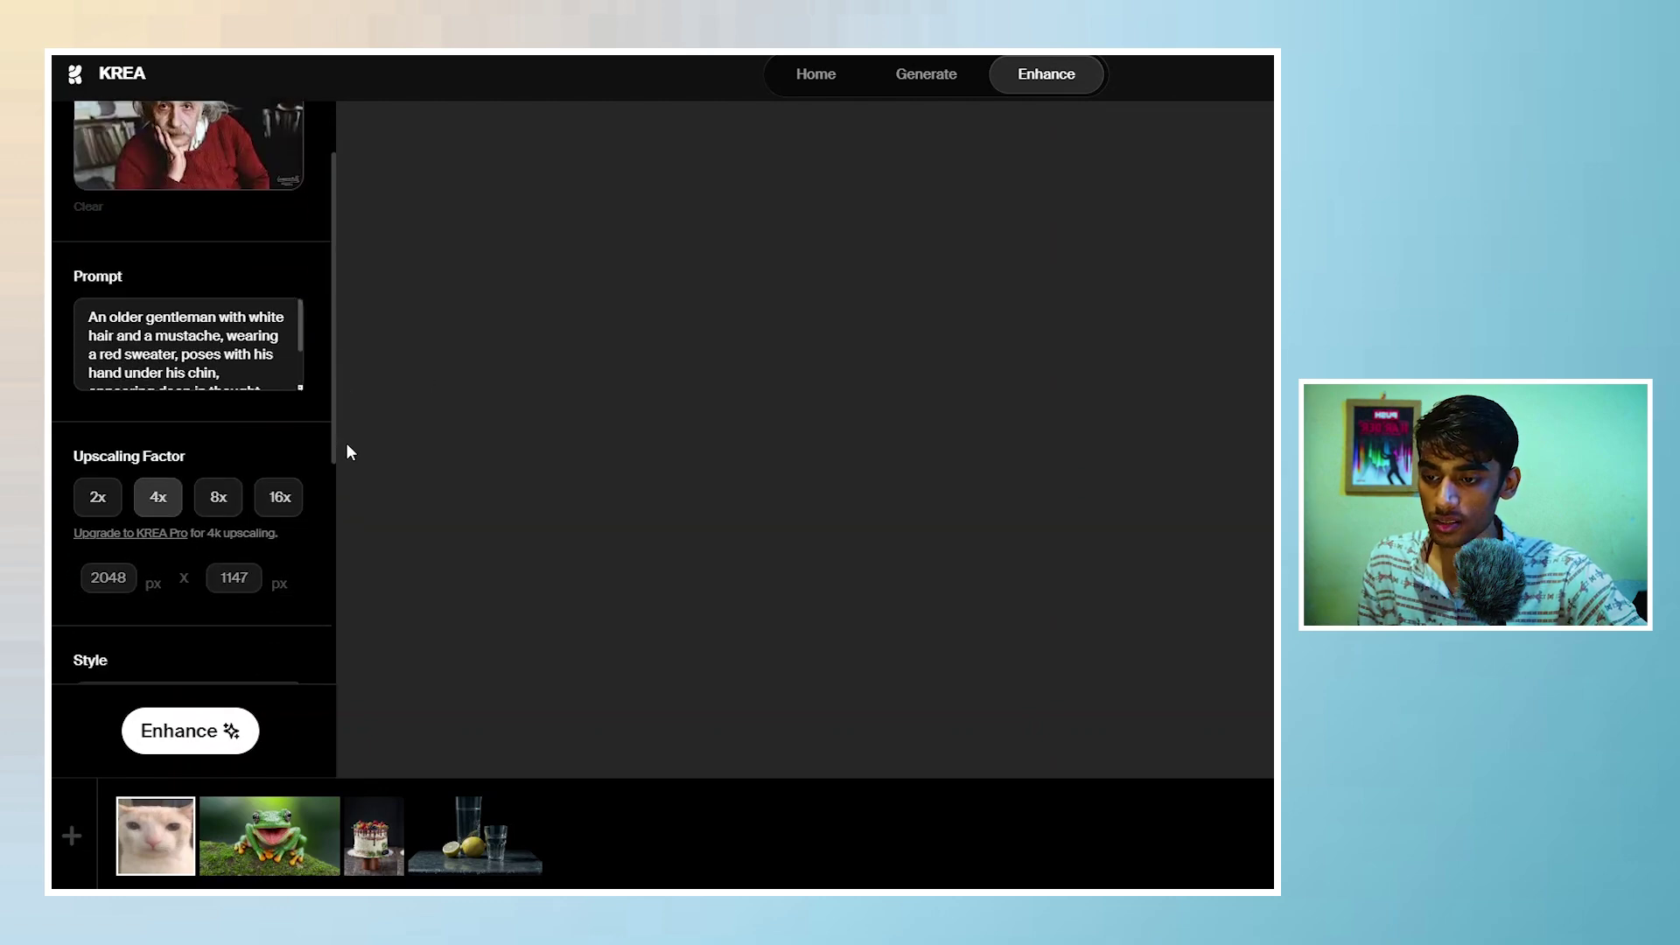
left_click(217, 726)
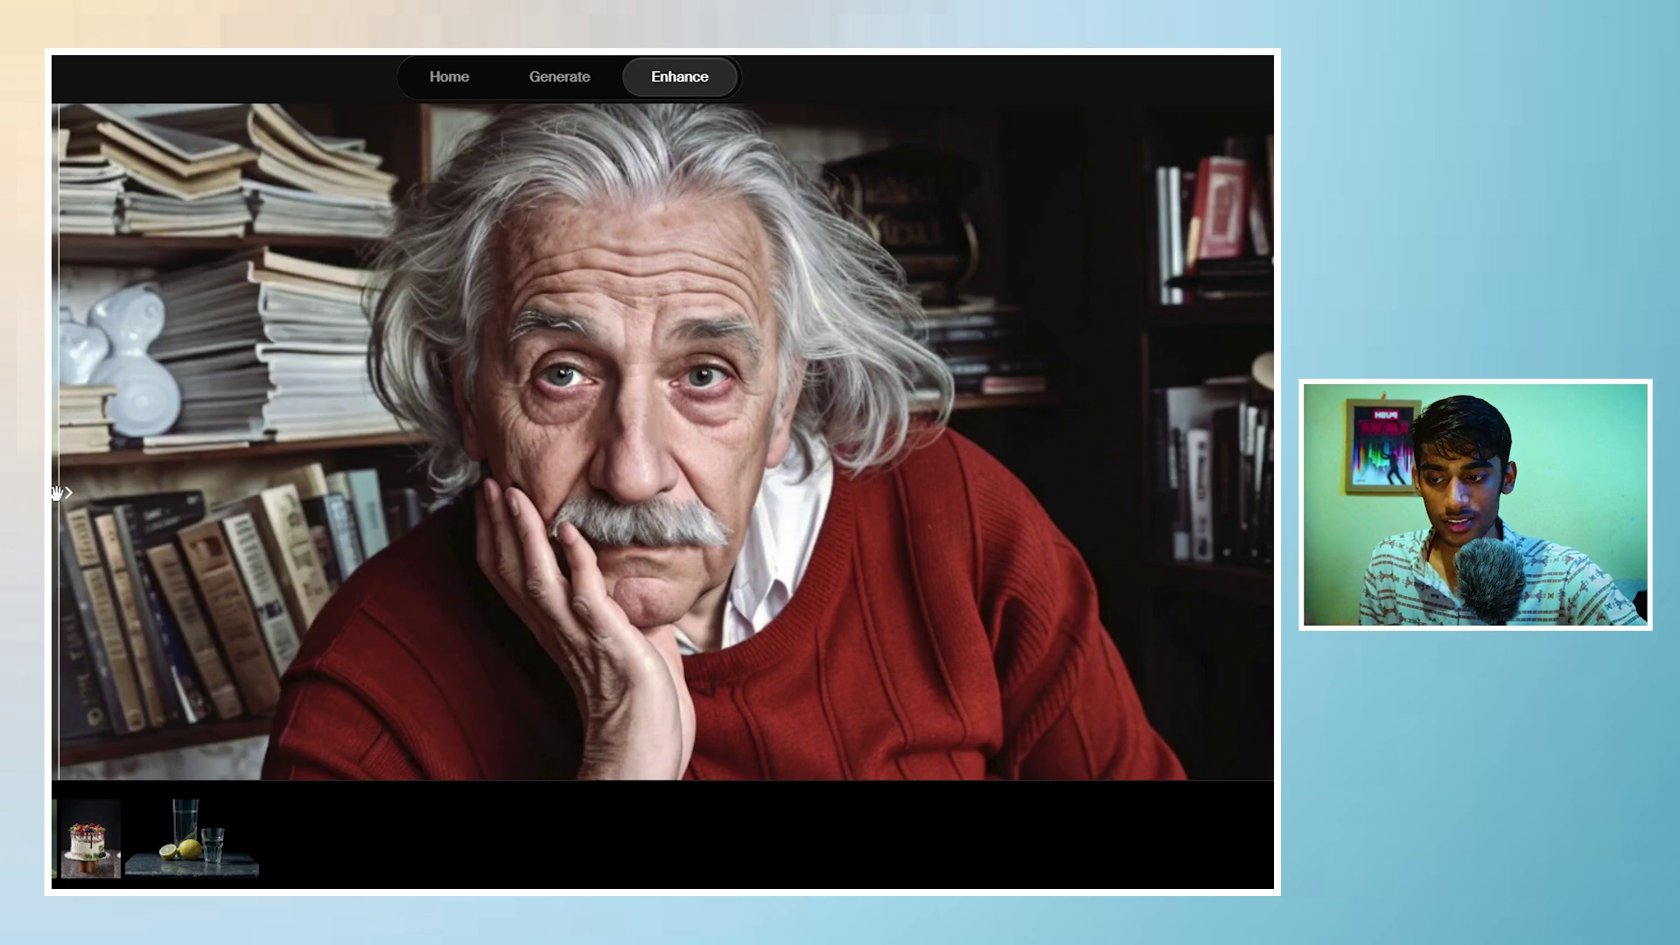
Move the divider over the einstein.jpg portrait to compare original and enhanced detail.
left_click_drag(531, 556, 657, 470)
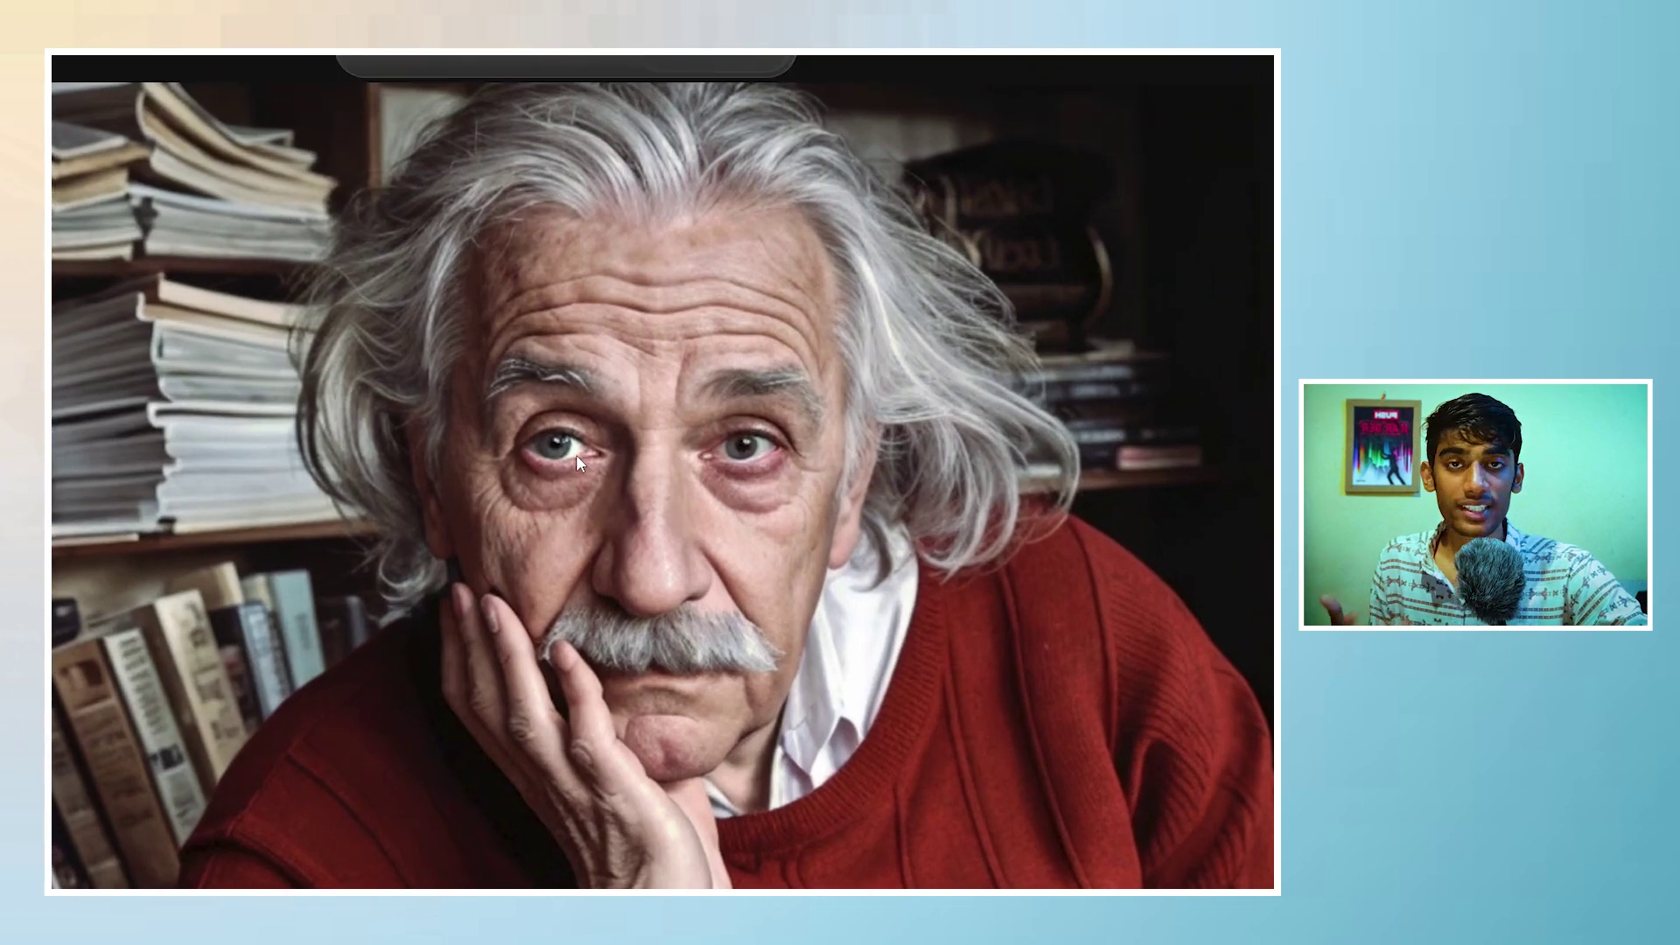
scroll(659, 533, "down", 1)
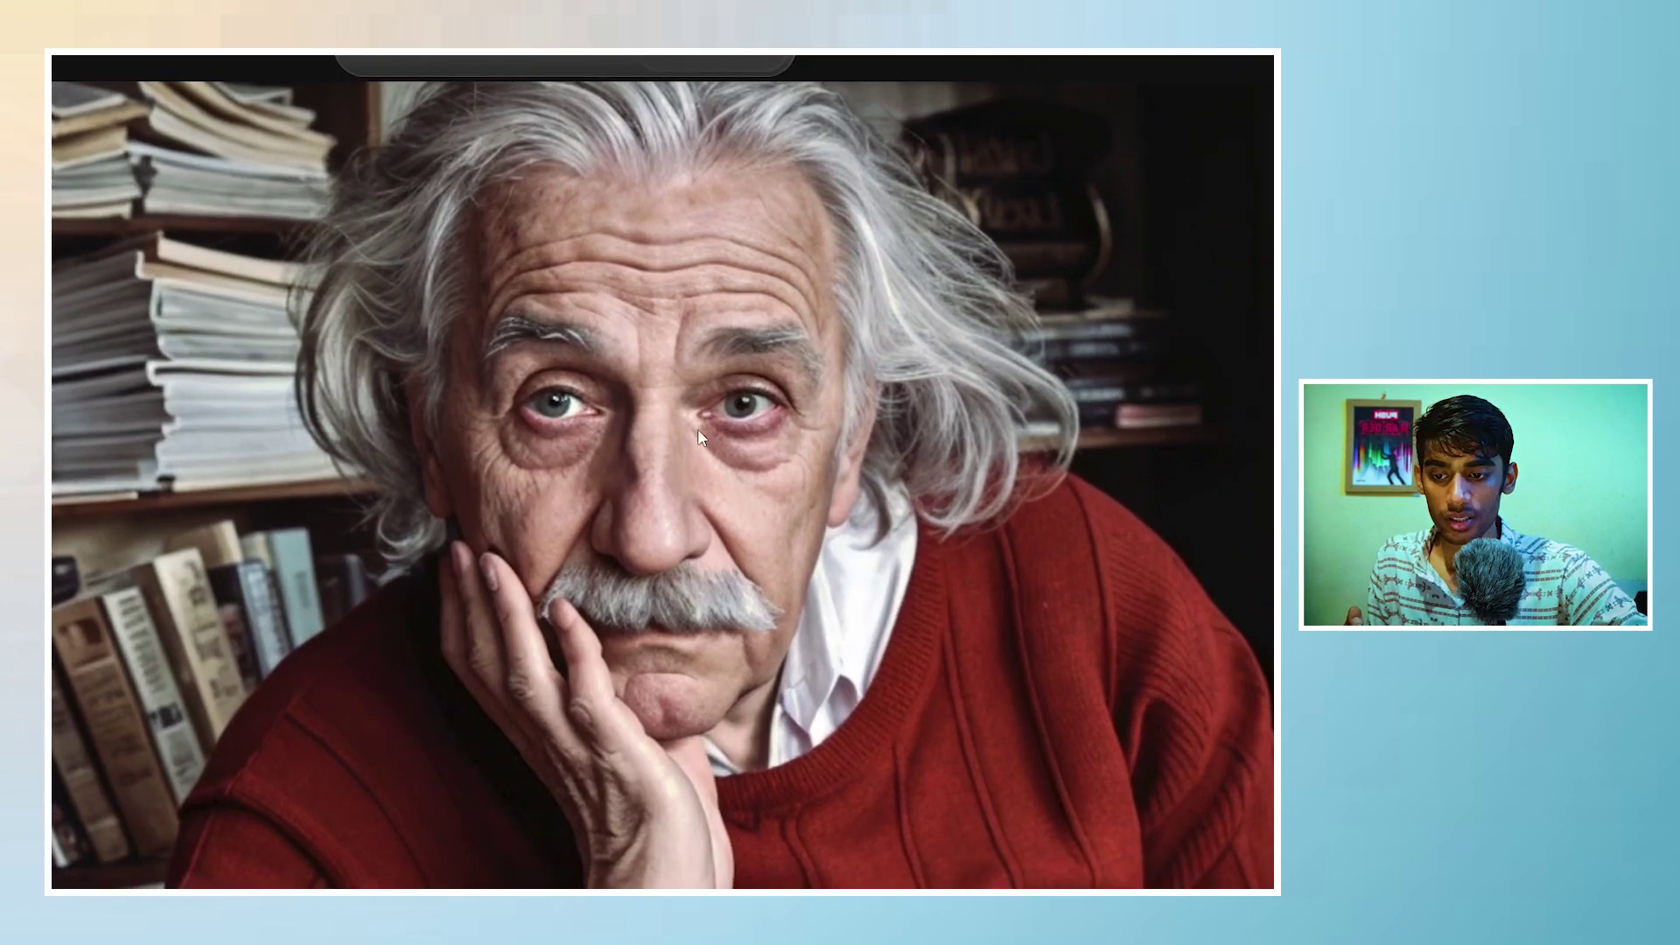